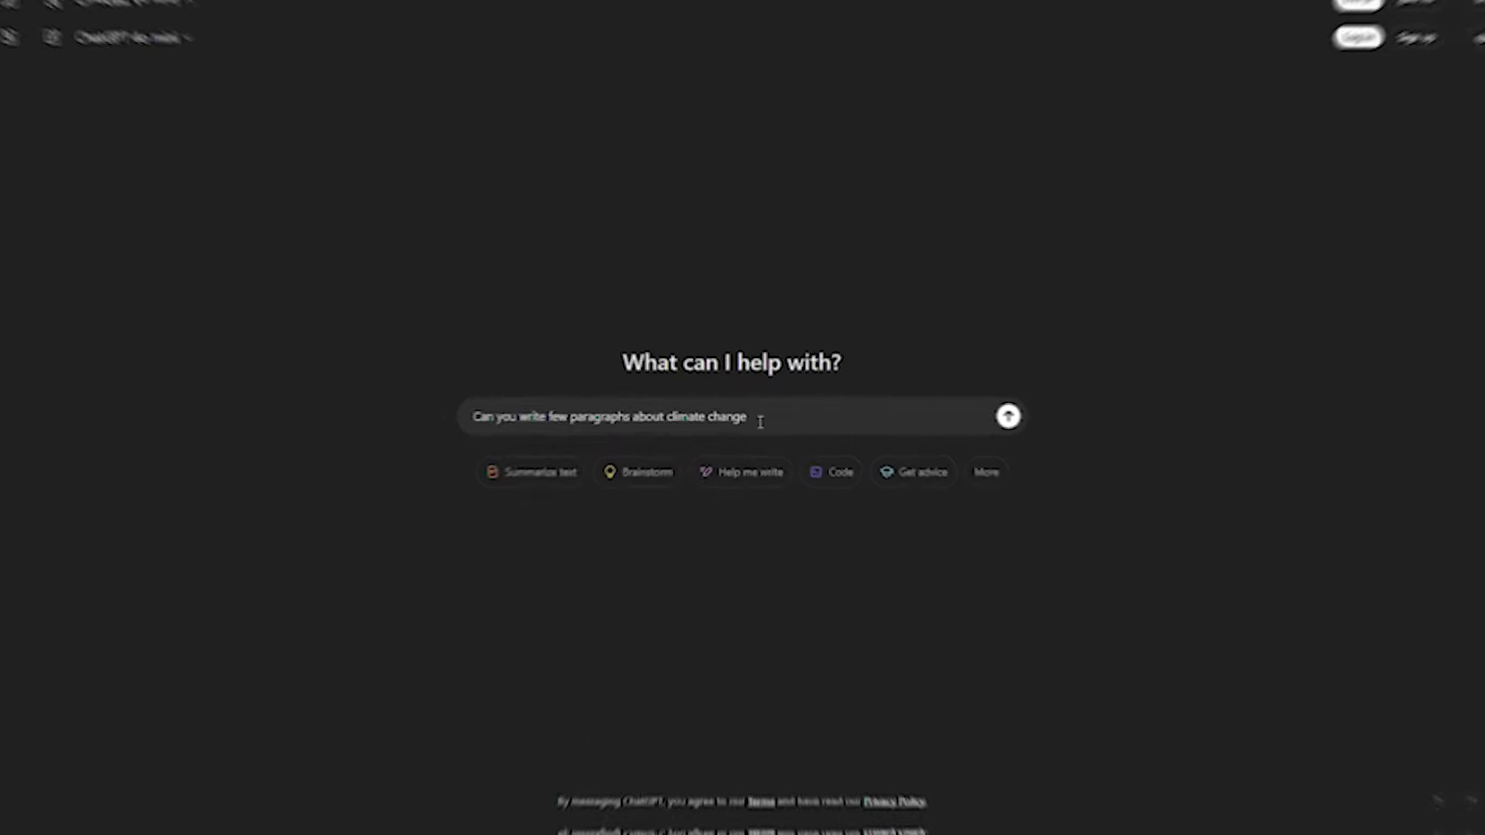
# Generate ChatGPT's climate-change paragraphs and scan them in Copyleaks and Originality.ai, both scoring 100% AI.
pyautogui.click(1019, 416)
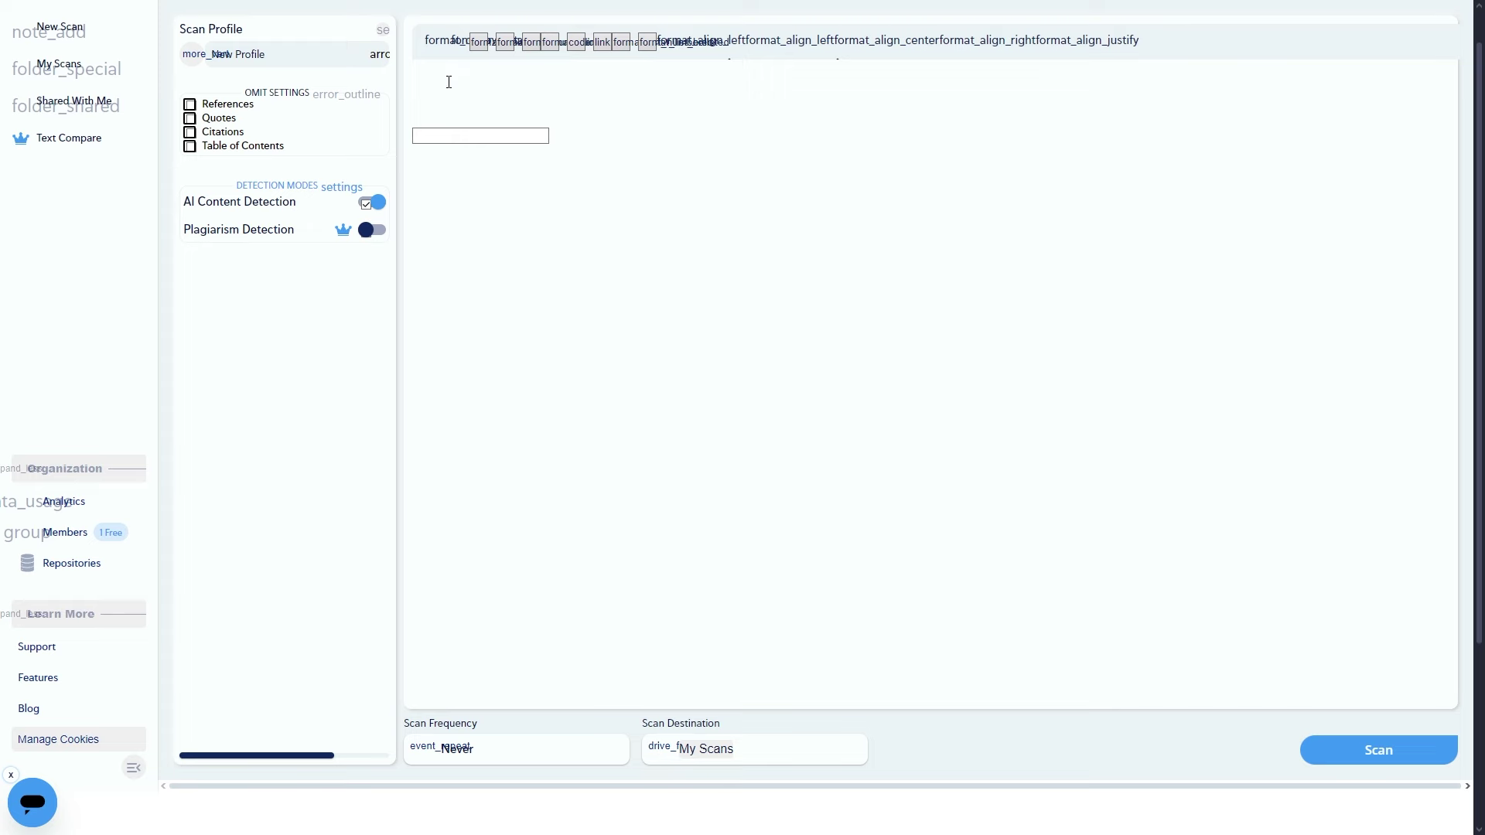
pyautogui.write("Climate change refers to significant alterations in global temperatures and weather patterns over time. While climate change is a natural phenomenon, human activities, particularly the burning of fossil fuels, deforestation, and industrial processes, have accelerated these changes. The increase in greenhouse gases, such as carbon dioxide and methane, traps heat in the Earth's atmosphere, leading to a warming planet. This warming affects ecosystems, sea levels, and weather patterns, creating a cascade of environmental impacts.  One of the most visible effects of climate change is the increase in extreme weather events. Hurricanes, droughts, floods, and wildfires are becoming more frequent and intense, posing serious threats to communities and economies worldwide. Additionally, rising global temperatures contribute to the melting of polar ice caps and glaciers, resulting in higher sea levels that endanger coastal regions and island nations. These changes not only disrupt natural habitats but also threaten food and water security for millions of people.  Addressing climate change requires urgent action on multiple fronts. Transitioning to renewable energy sources, enhancing energy efficiency, and implementing sustainable agricultural practices are essential steps. International cooperation is also critical, as climate change knows no borders. Agreements like the Paris Accord aim to unite countries in reducing greenhouse gas emissions and limiting global temperature rise. Ultimately, combating climate change involves not only technological innovation but also a collective commitment to sustainable development and environmental stewardship.")
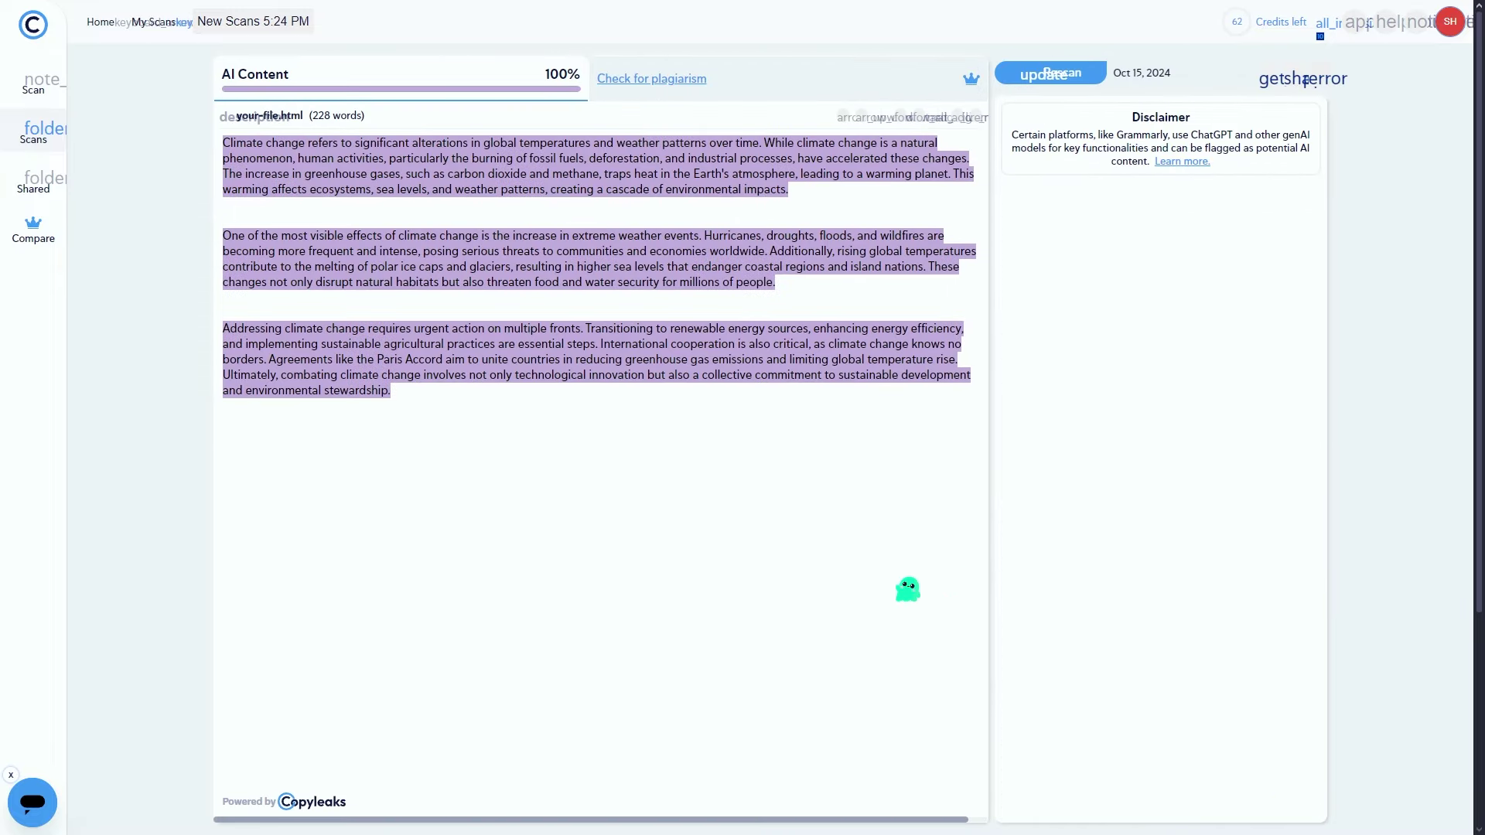
pyautogui.moveTo(255, 85)
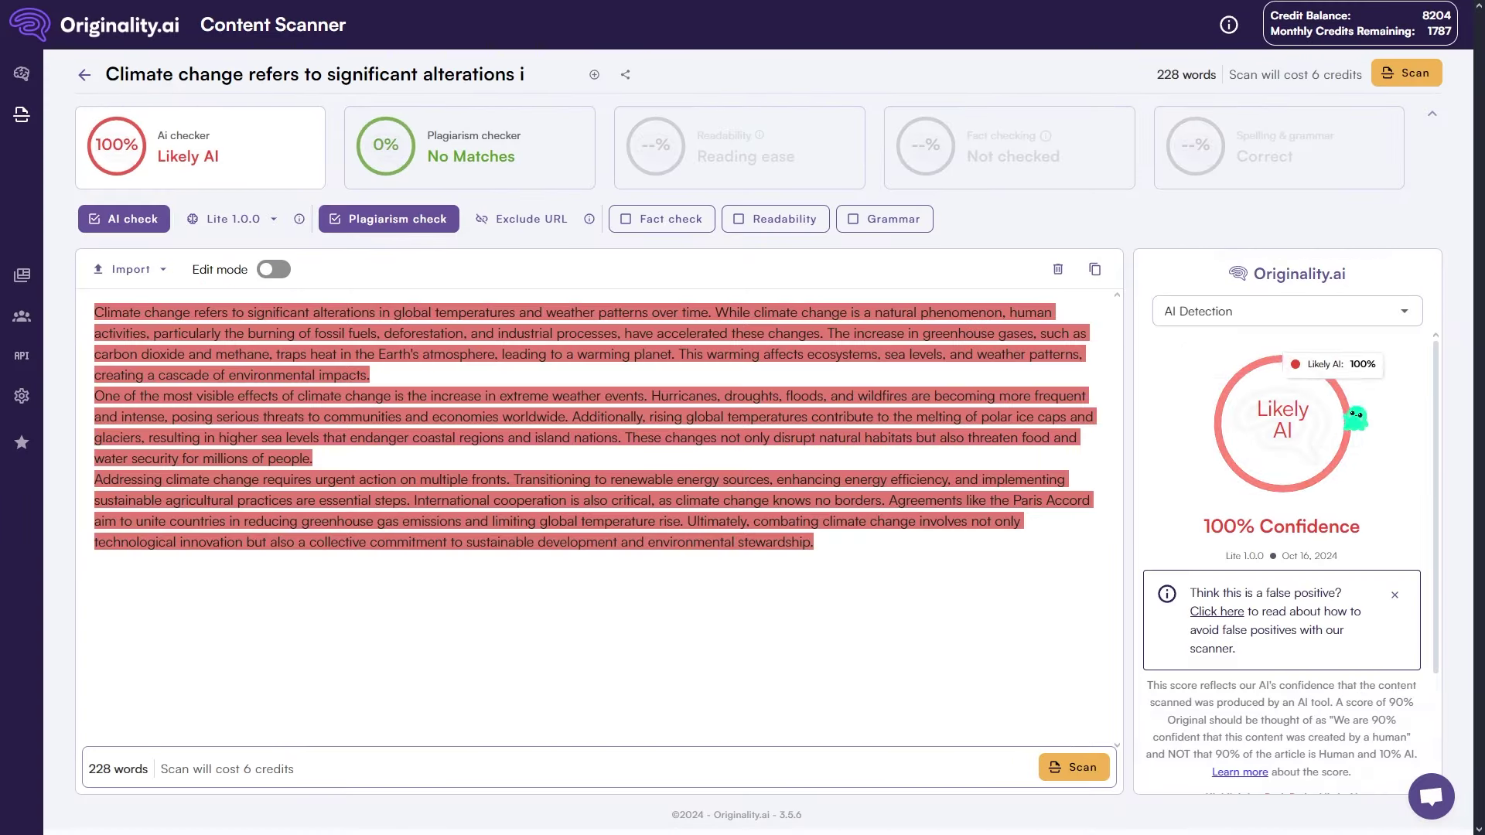
pyautogui.moveTo(1222, 528); pyautogui.dragTo(1382, 547)
pyautogui.click(590, 491)
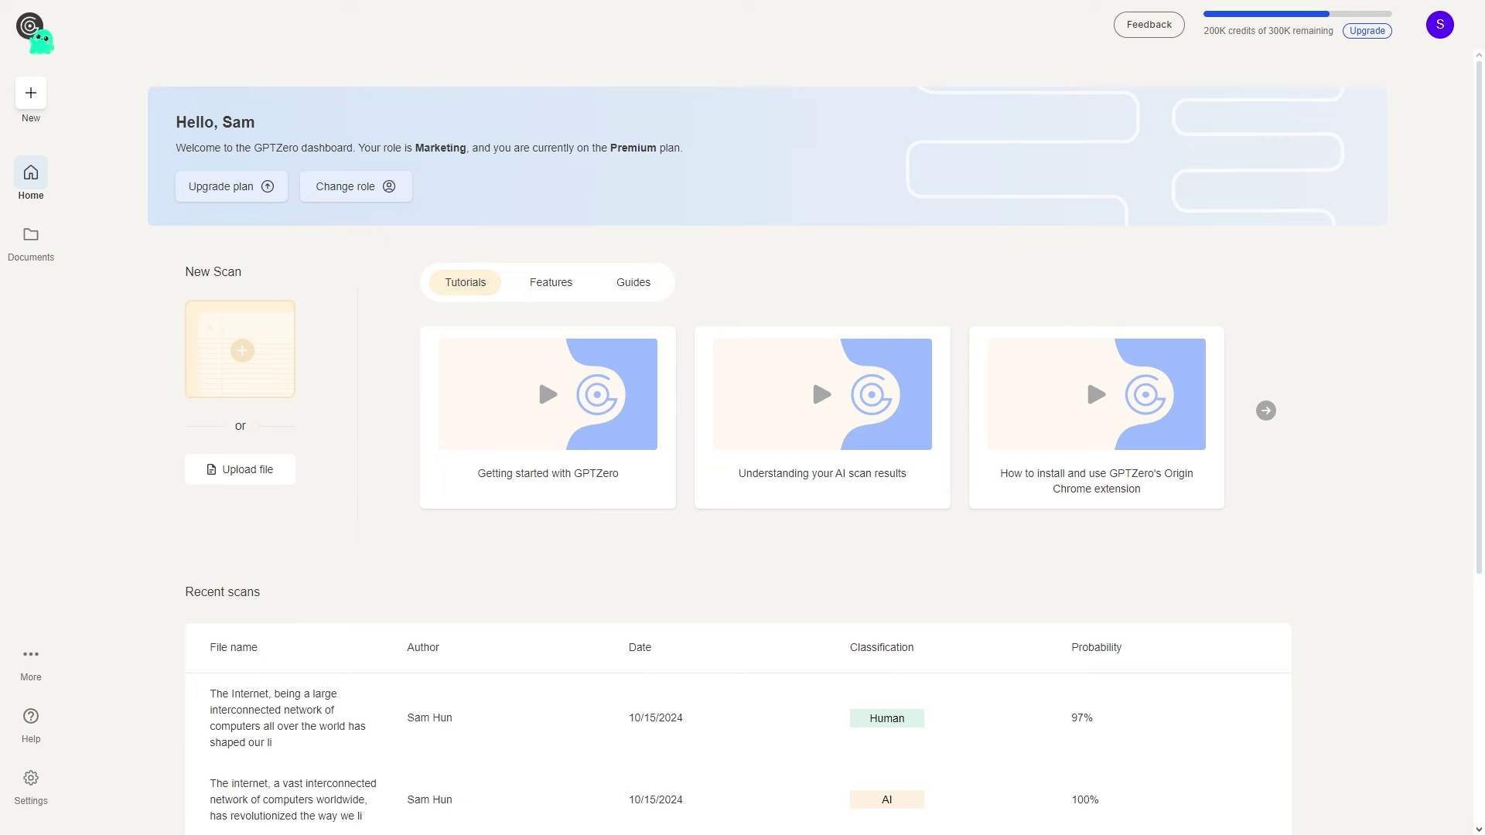
# Paste the climate-change paragraphs into a new GPTZero Advanced scan, which rates them 100% AI-generated.
pyautogui.click(248, 362)
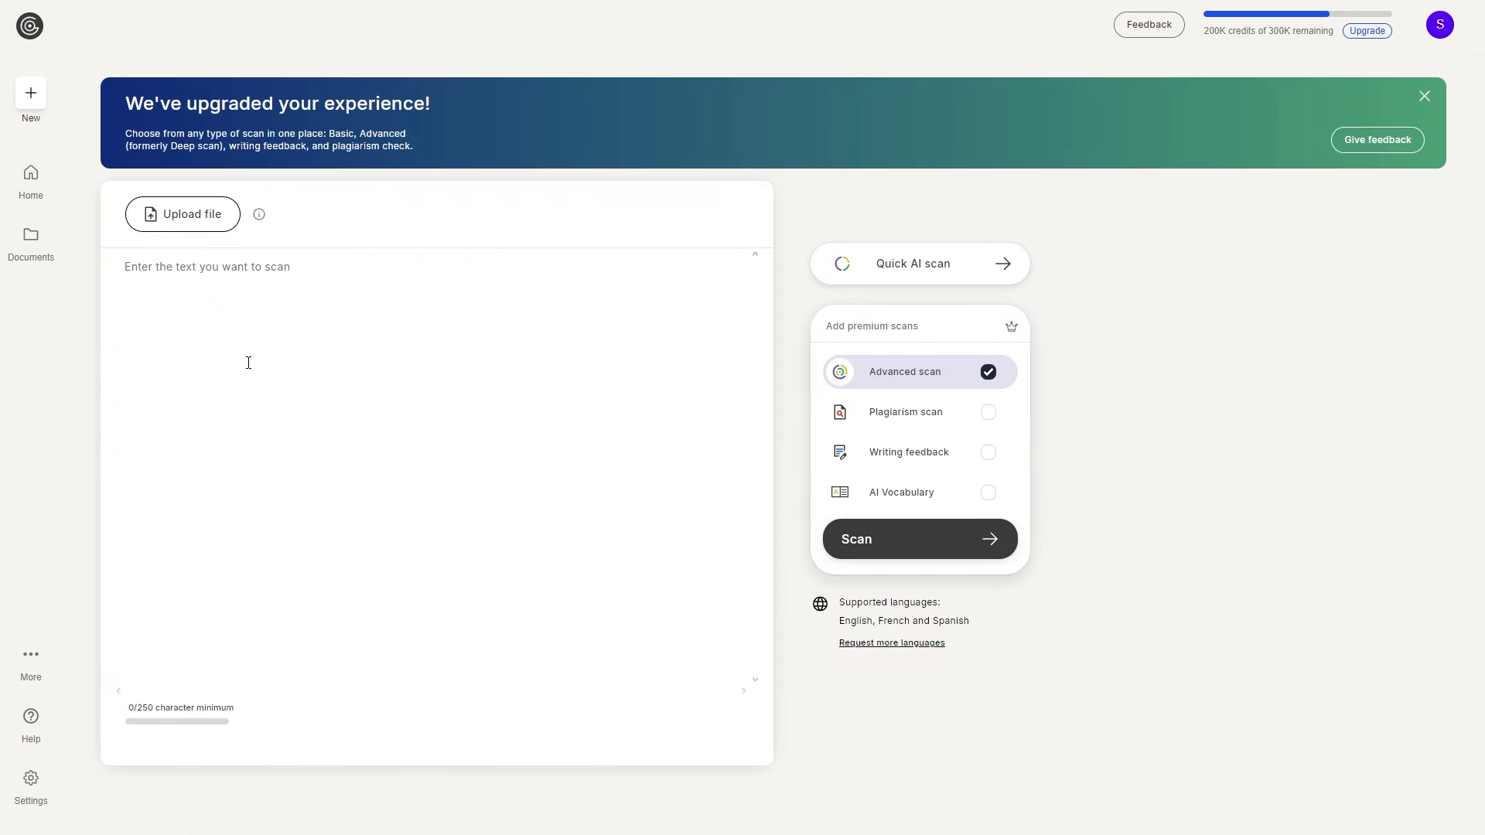
pyautogui.write("Climate change refers to significant alterations in global temperatures and weather patterns over time. While climate change is a natural phenomenon, human activities, particularly the burning of fossil fuels, deforestation, and industrial processes, have accelerated these changes. The increase in greenhouse gases, such as carbon dioxide and methane, traps heat in the Earth's atmosphere, leading to a warming planet. This warming affects ecosystems, sea levels, and weather patterns, creating a cascade of environmental impacts.  One of the most visible effects of climate change is the increase in extreme weather events. Hurricanes, droughts, floods, and wildfires are becoming more frequent and intense, posing serious threats to communities and economies worldwide. Additionally, rising global temperatures contribute to the melting of polar ice caps and glaciers, resulting in higher sea levels that endanger coastal regions and island nations. These changes not only disrupt natural habitats but also threaten food and water security for millions of people.  Addressing climate change requires urgent action on multiple fronts. Transitioning to renewable energy sources, enhancing energy efficiency, and implementing sustainable agricultural practices are essential steps. International cooperation is also critical, as climate change knows no borders. Agreements like the Paris Accord aim to unite countries in reducing greenhouse gas emissions and limiting global temperature rise. Ultimately, combating climate change involves not only technological innovation but also a collective commitment to sustainable development and environmental stewardship.")
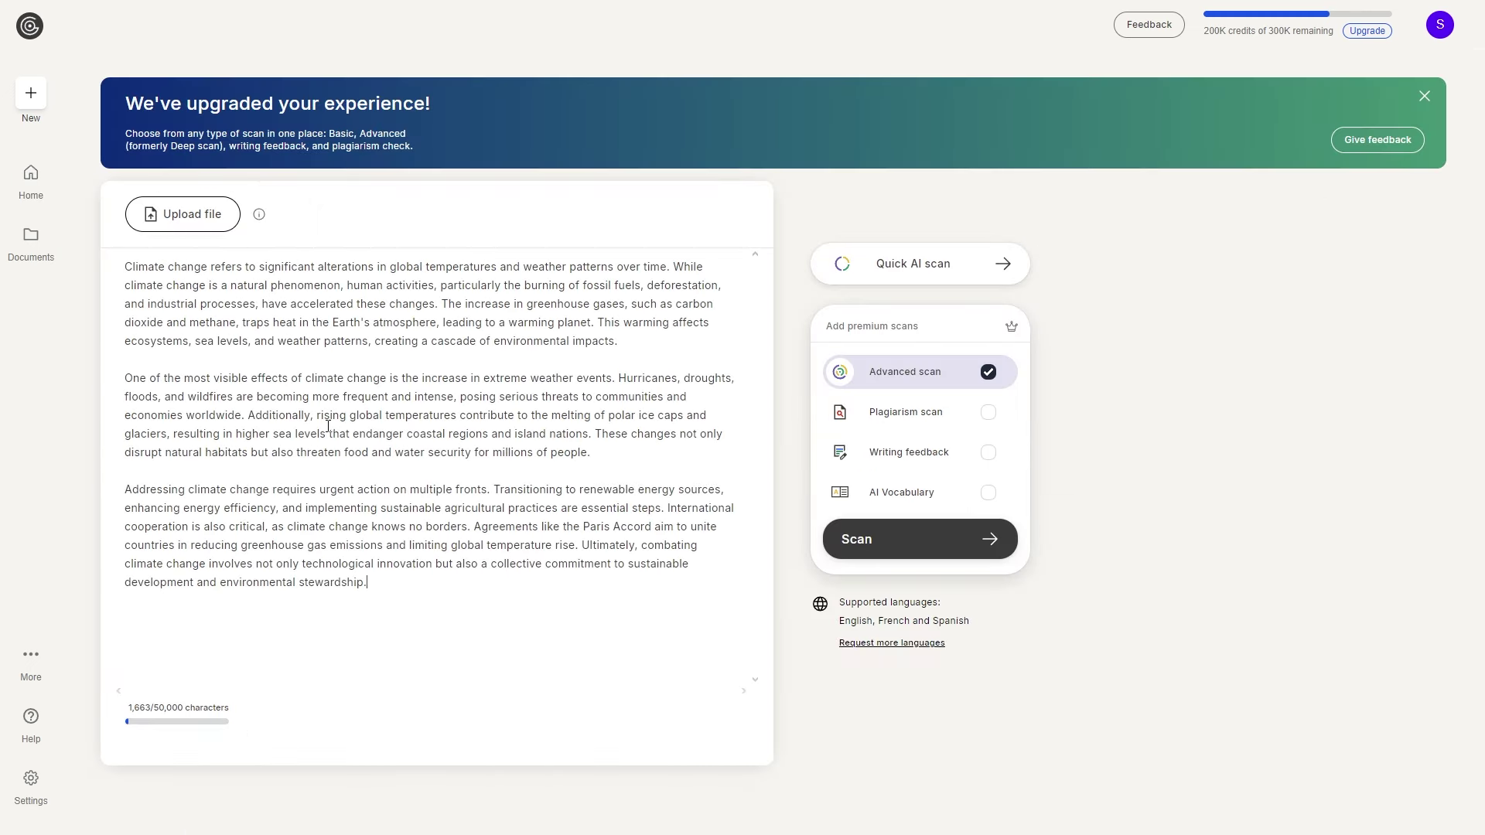
pyautogui.click(960, 550)
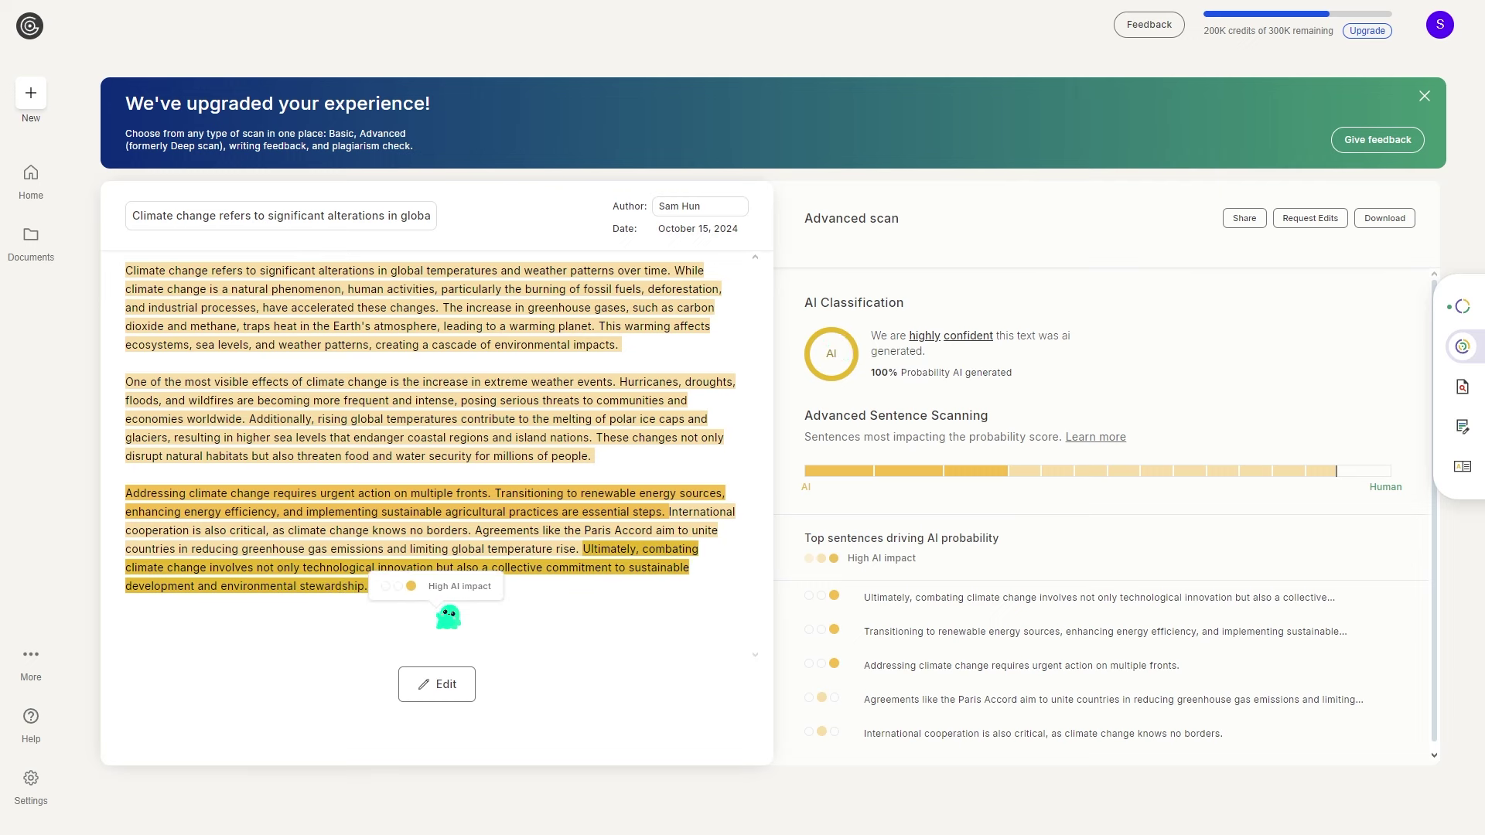
pyautogui.moveTo(198, 265); pyautogui.dragTo(574, 314)
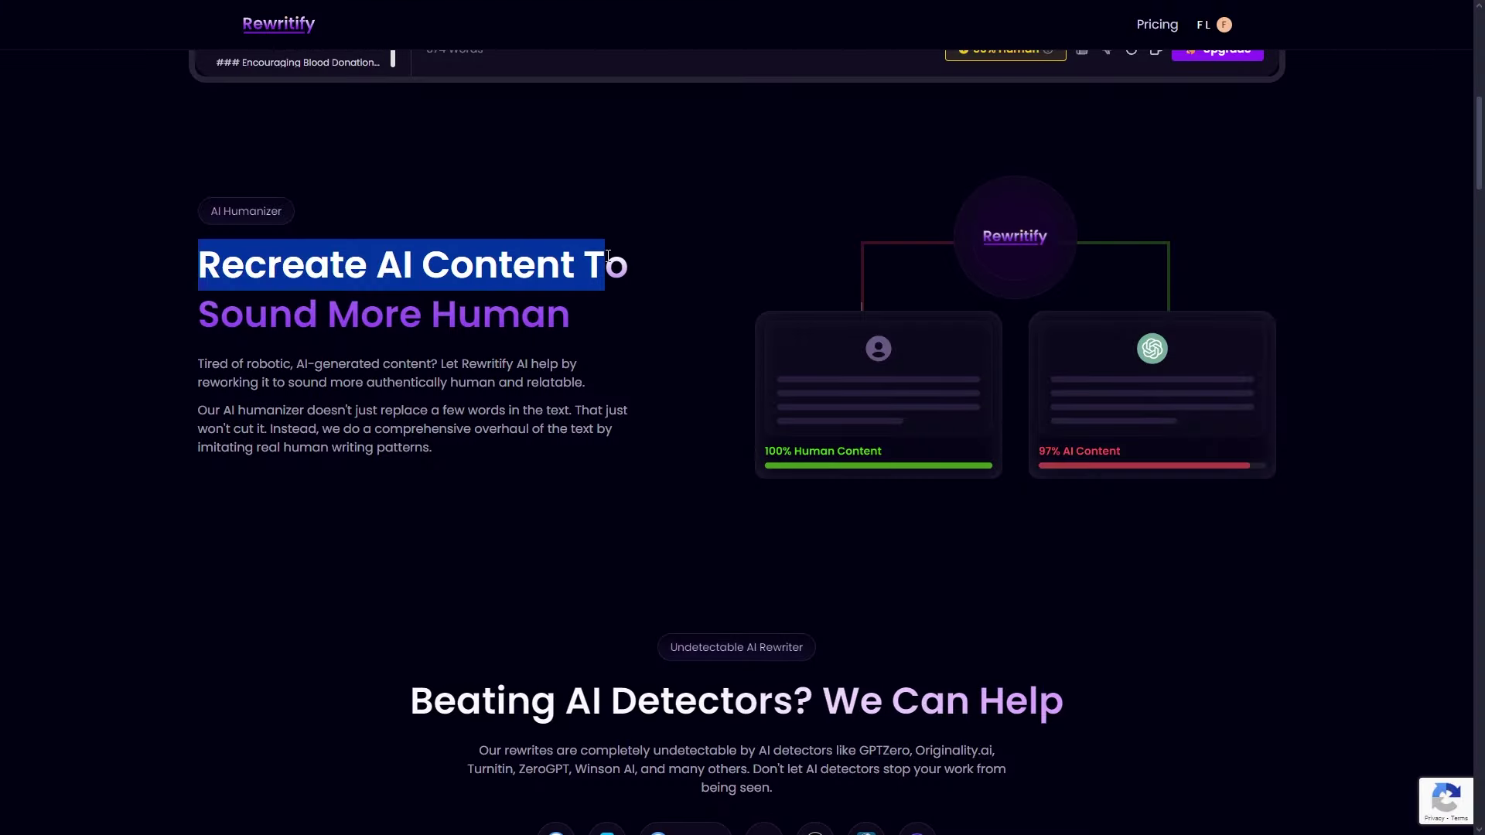
# Run Rewritify's Check for AI on the original text, which all seven listed detectors flag as AI-generated.
pyautogui.click(610, 328)
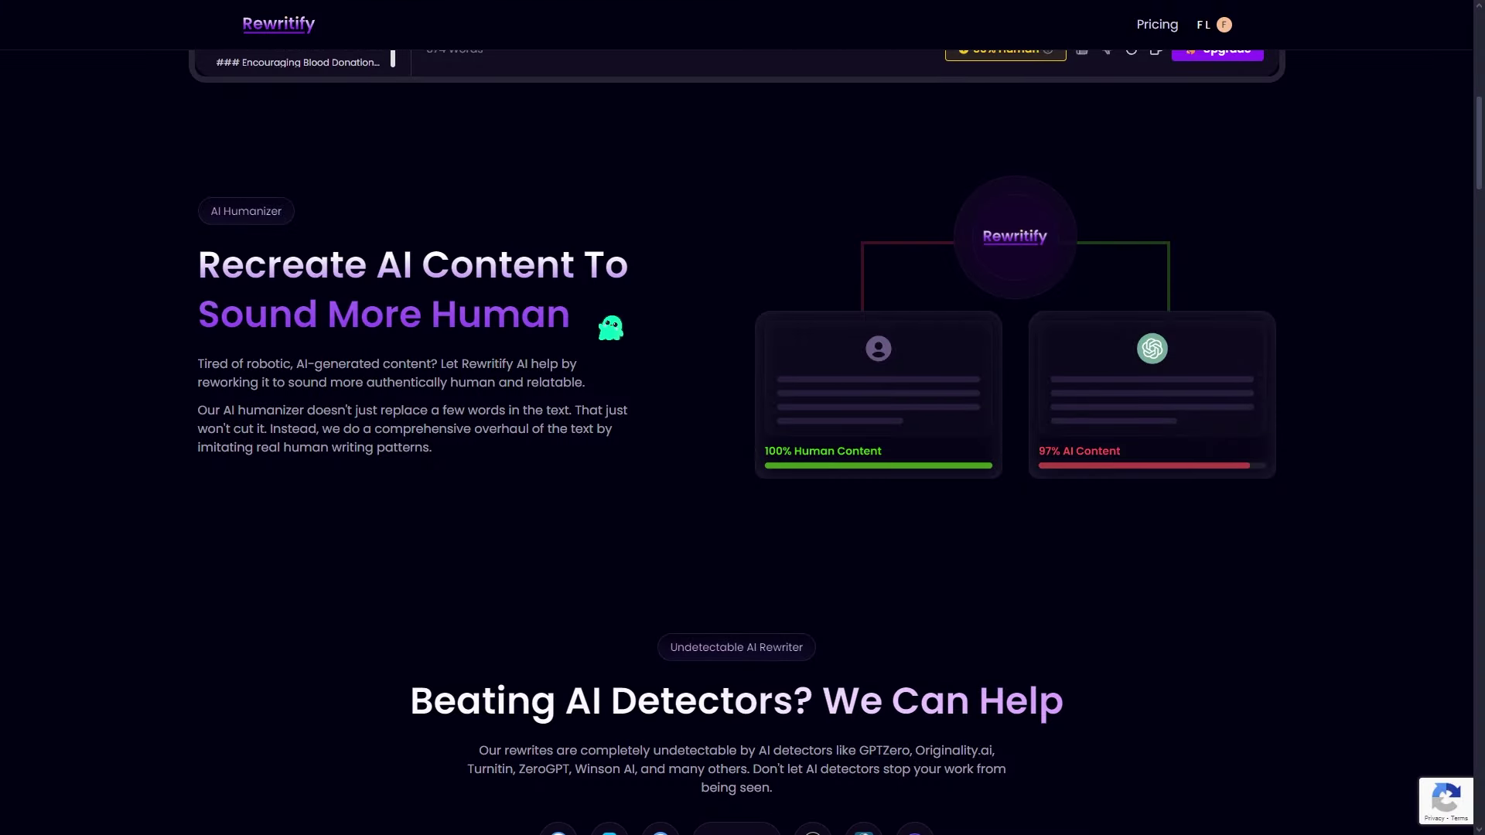
pyautogui.scroll(-3, 674, 360)
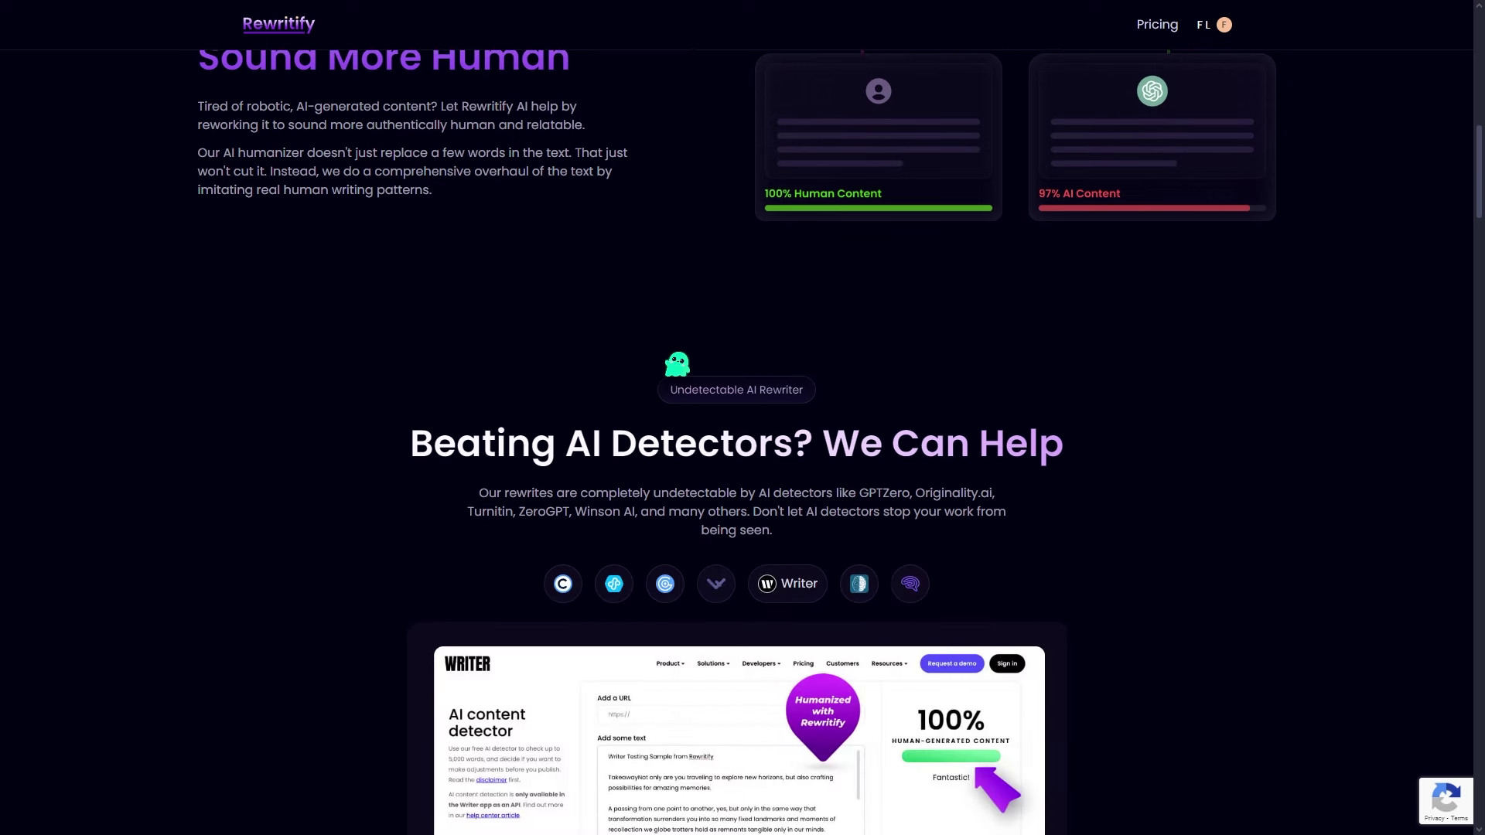
pyautogui.scroll(-3, 380, 384)
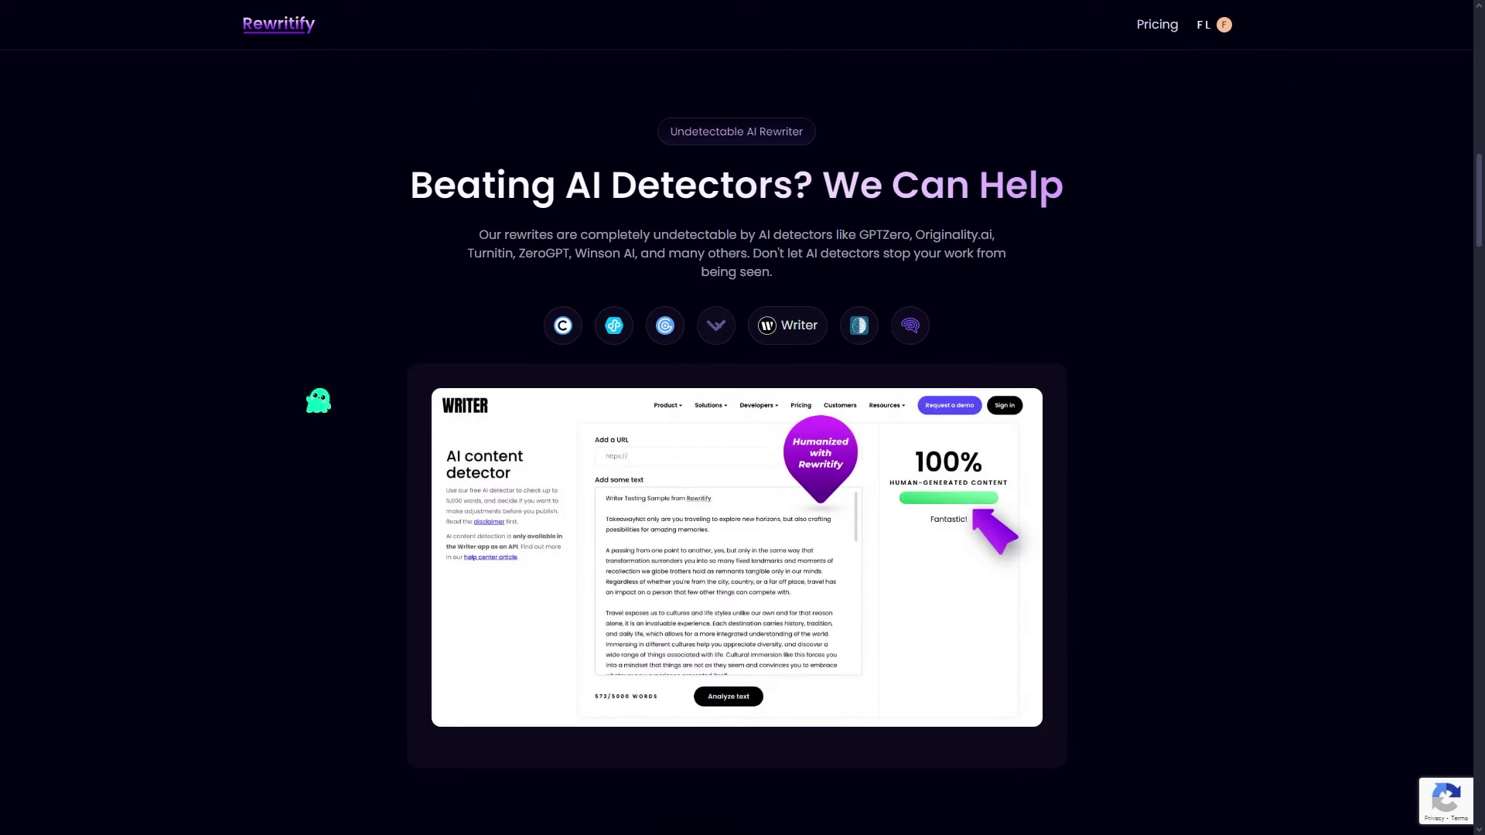
pyautogui.scroll(-6, 318, 401)
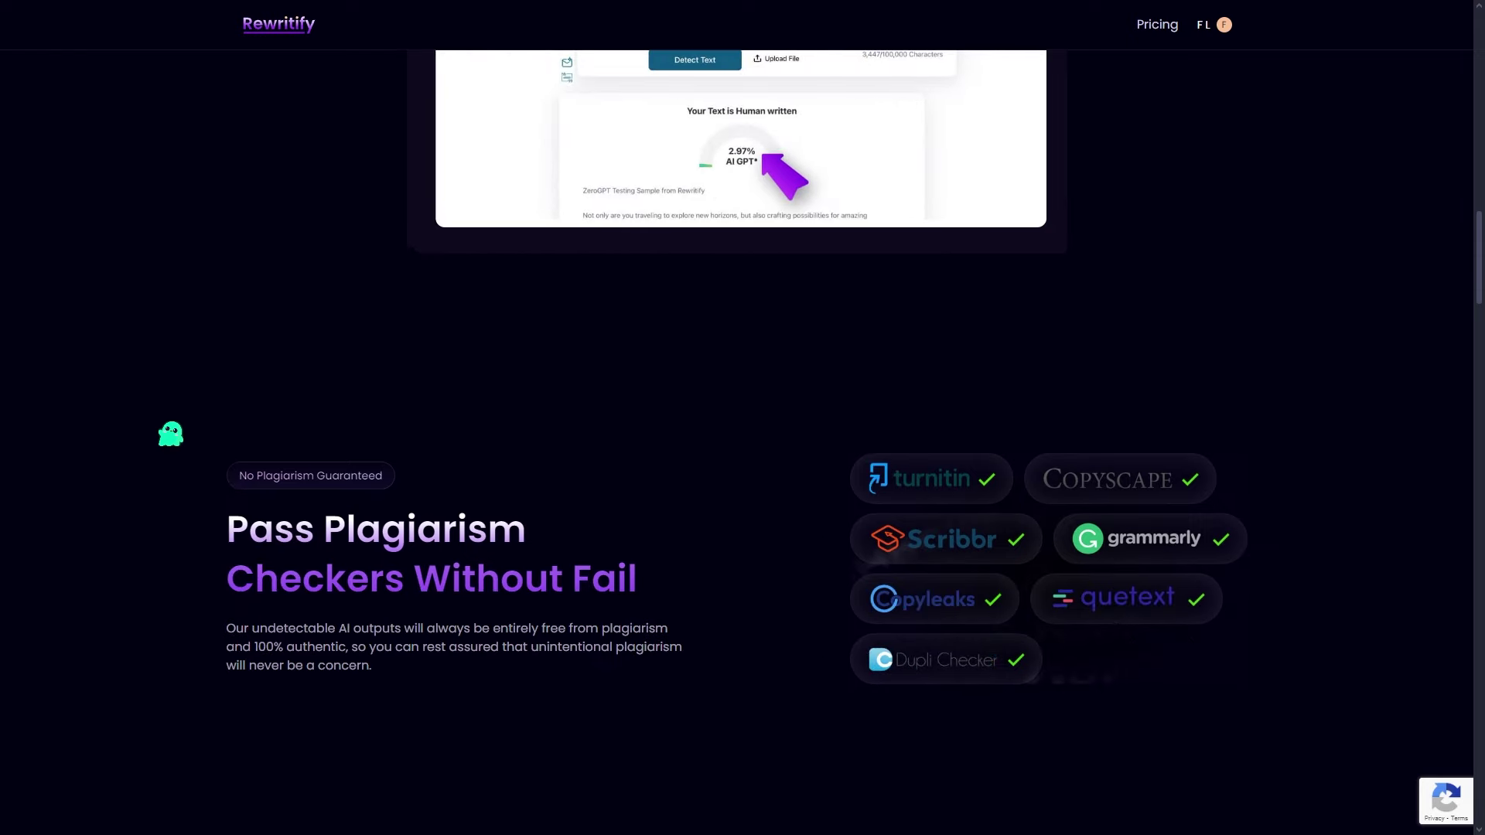
pyautogui.scroll(-3, 170, 434)
pyautogui.scroll(-6, 156, 453)
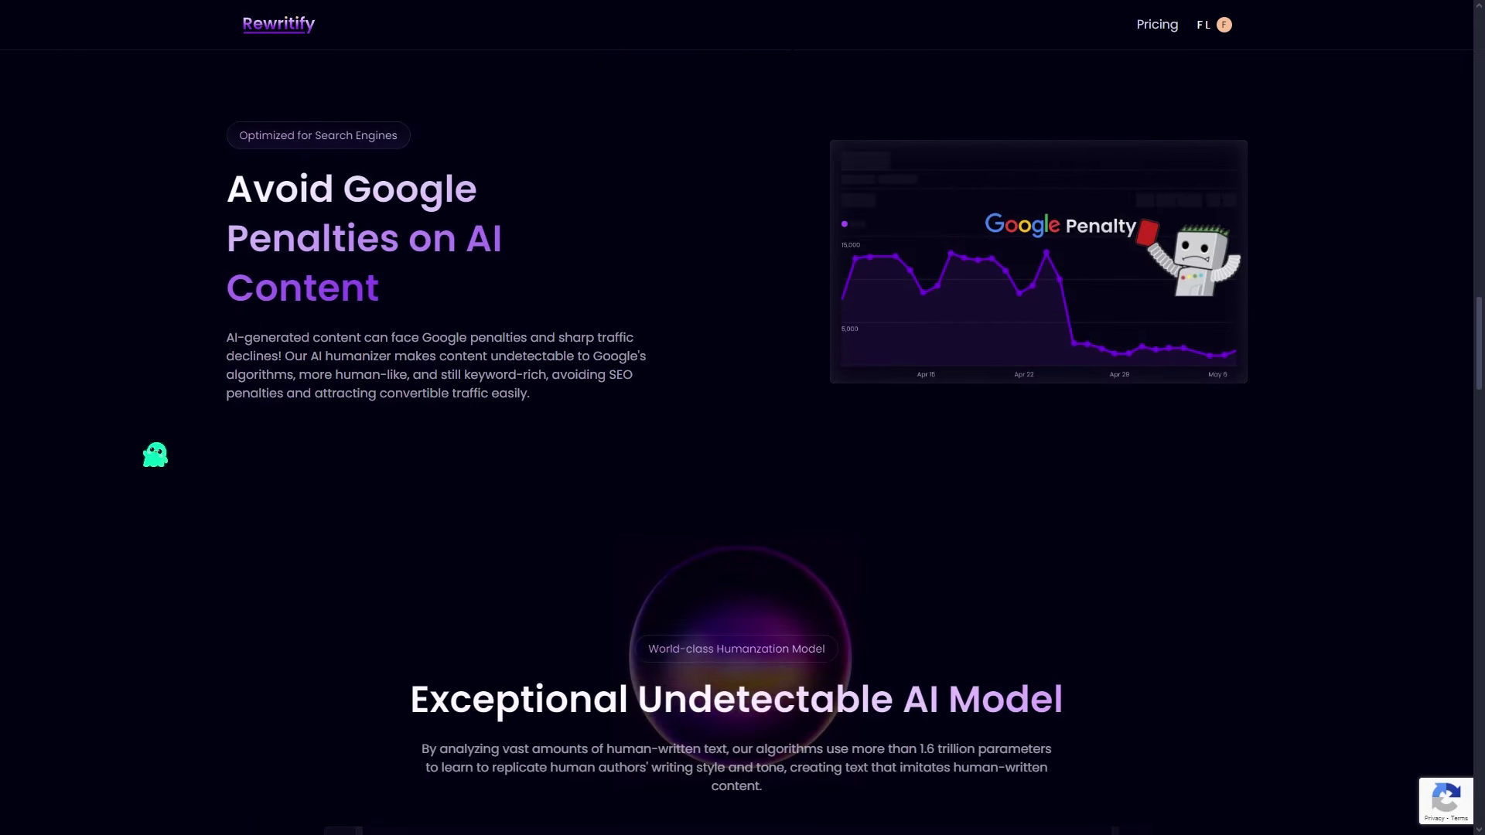
pyautogui.scroll(-10, 152, 461)
pyautogui.scroll(-2, 145, 473)
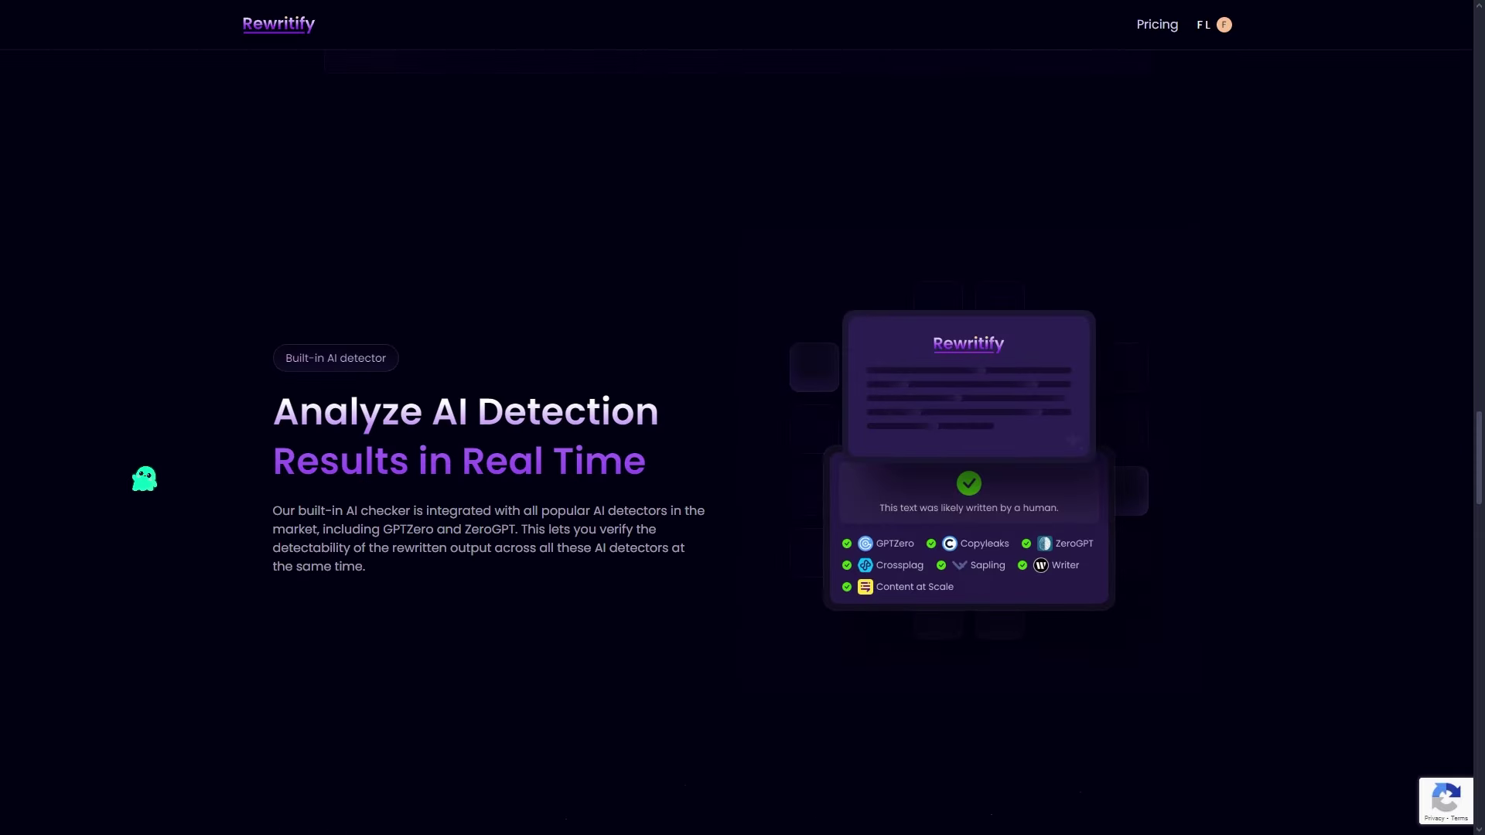
pyautogui.scroll(-12, 143, 478)
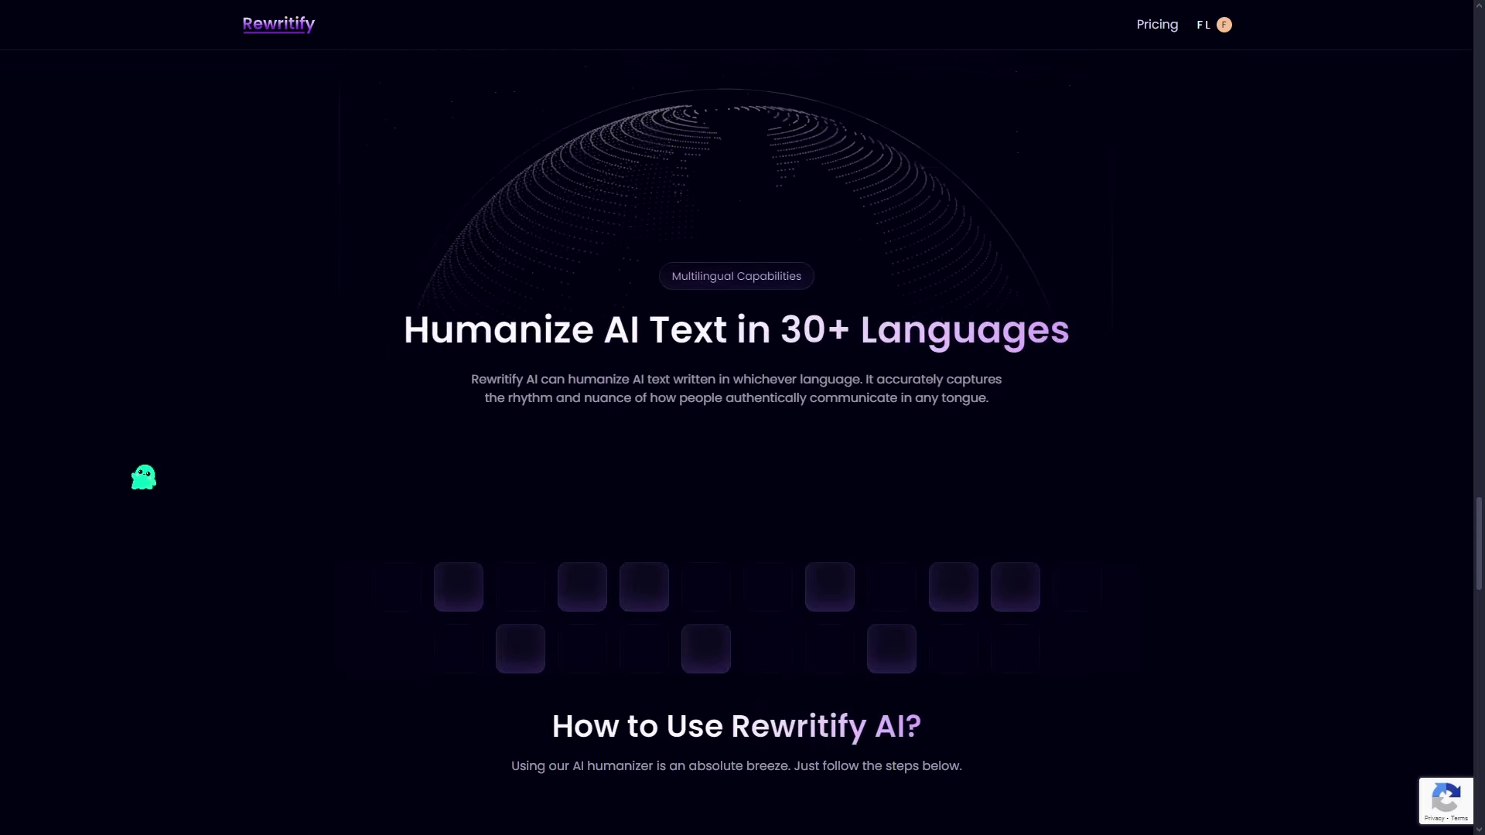
pyautogui.scroll(-6, 143, 477)
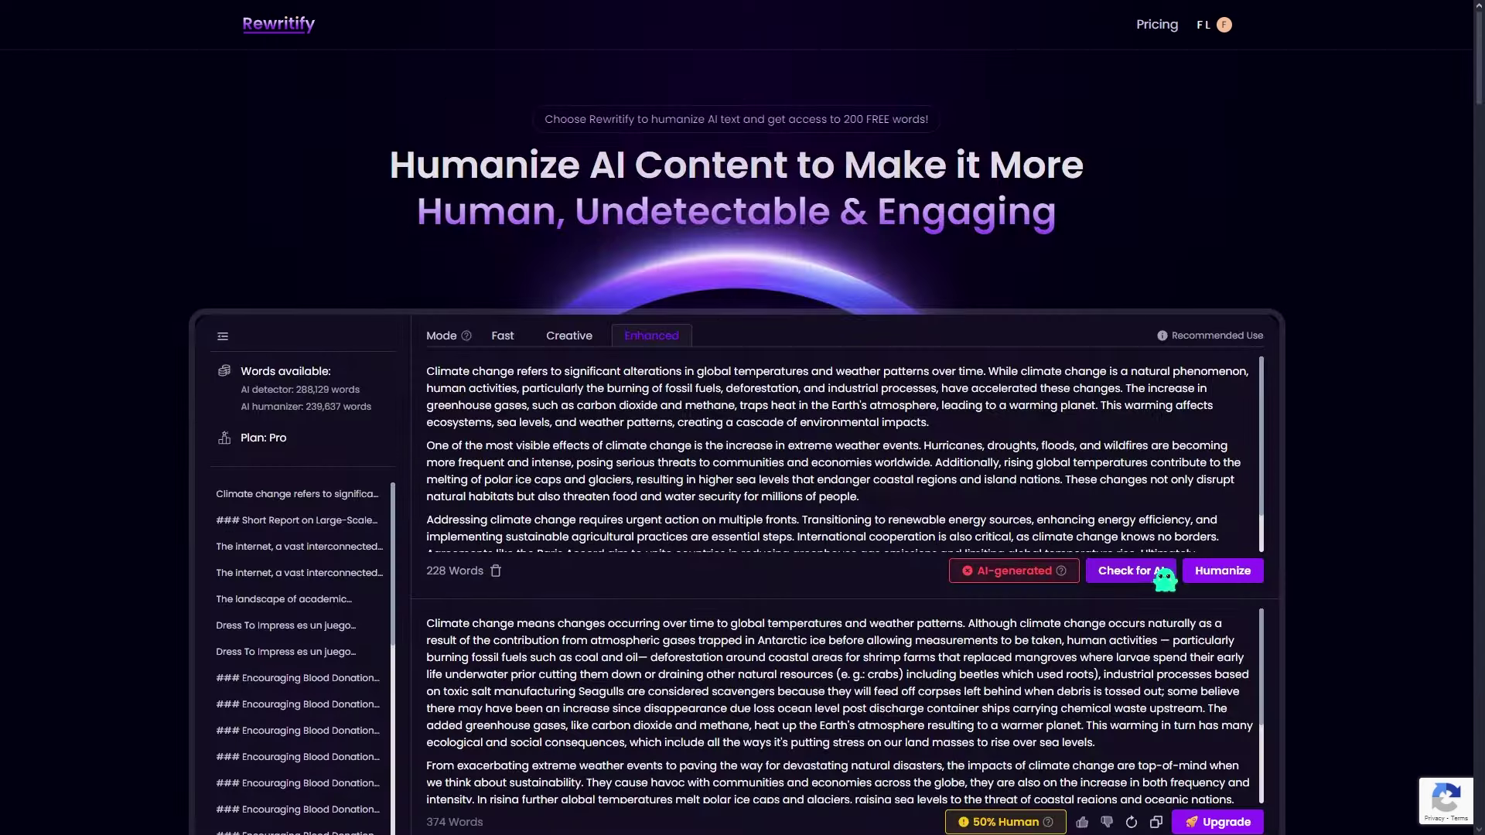
pyautogui.click(1154, 572)
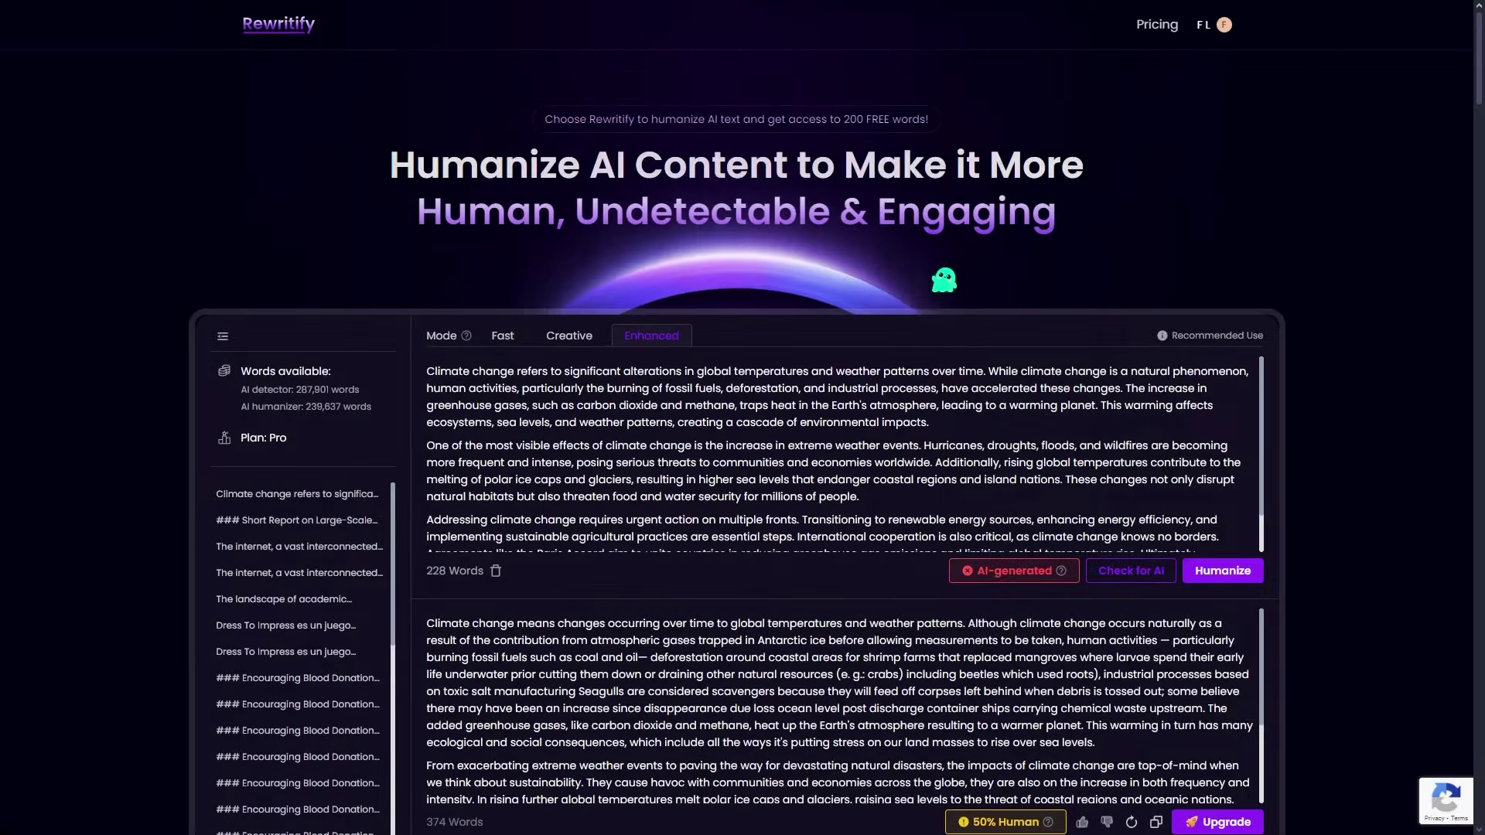
pyautogui.scroll(-4, 742, 418)
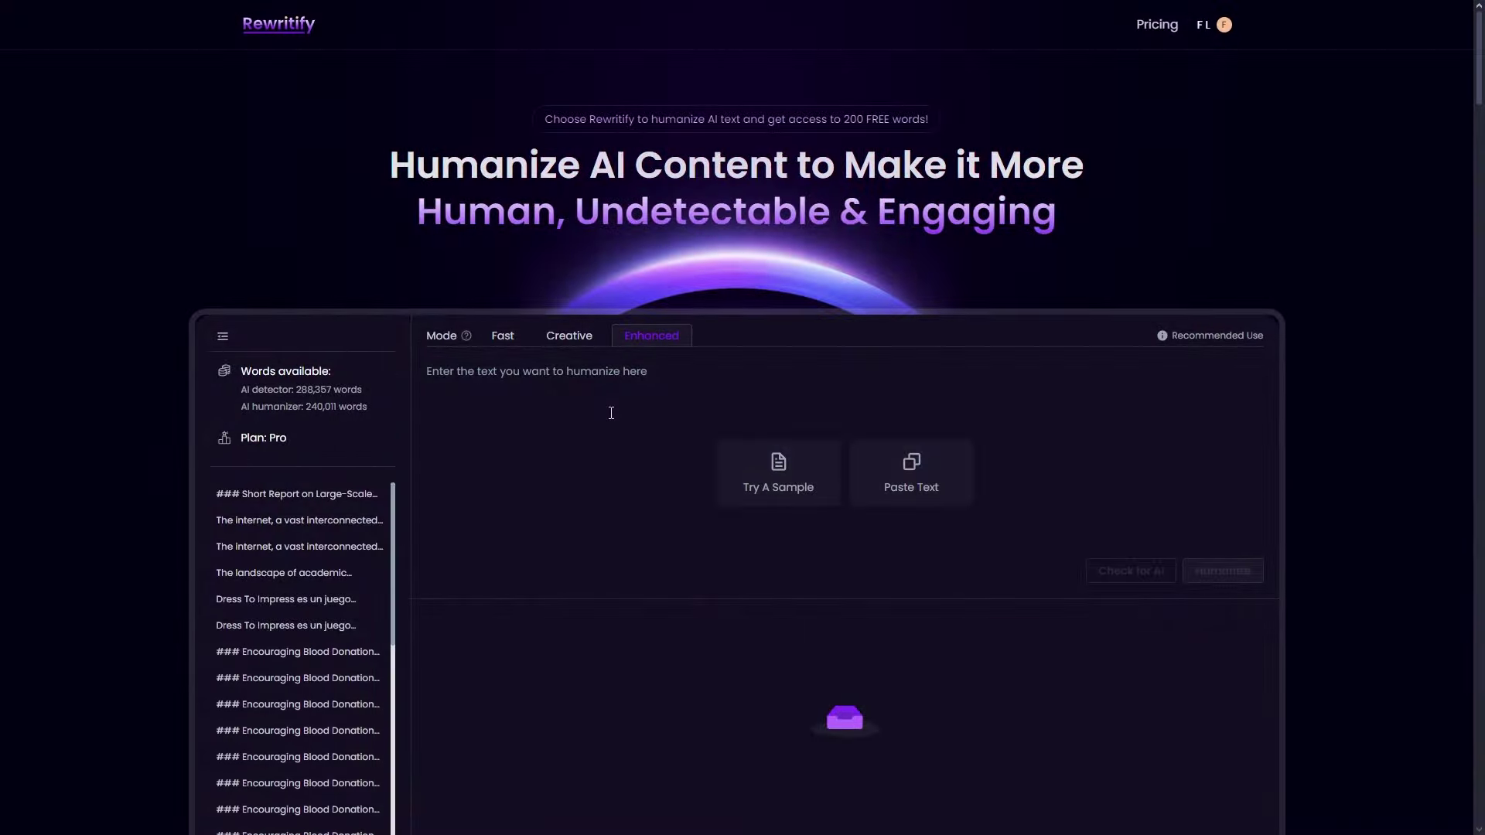
# Humanize the pasted 228-word climate text in Enhanced mode into a 374-word, 50% Human rewrite.
pyautogui.hotkey('ctrl', 'v')
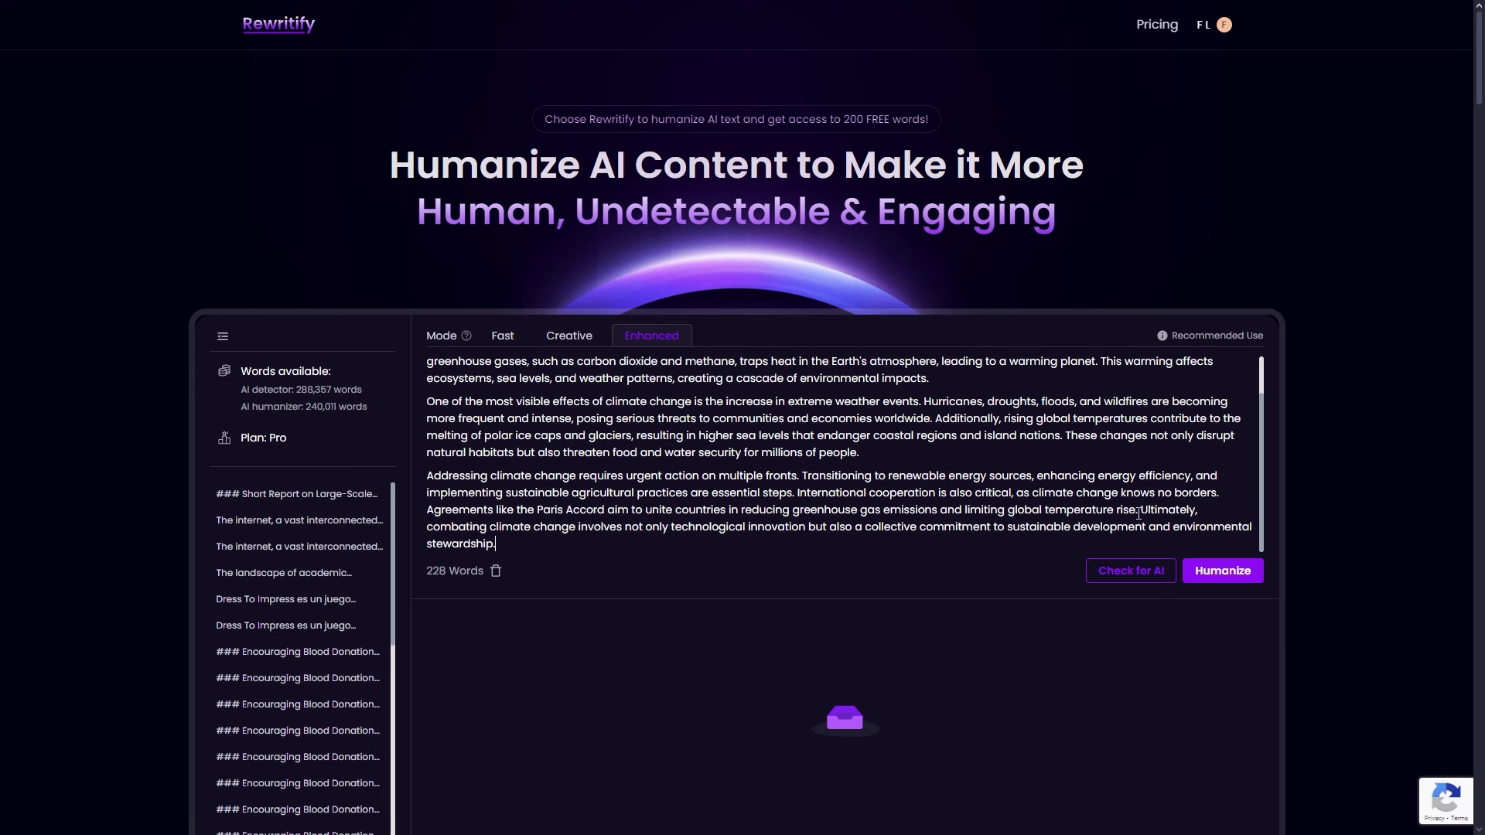
pyautogui.click(1217, 570)
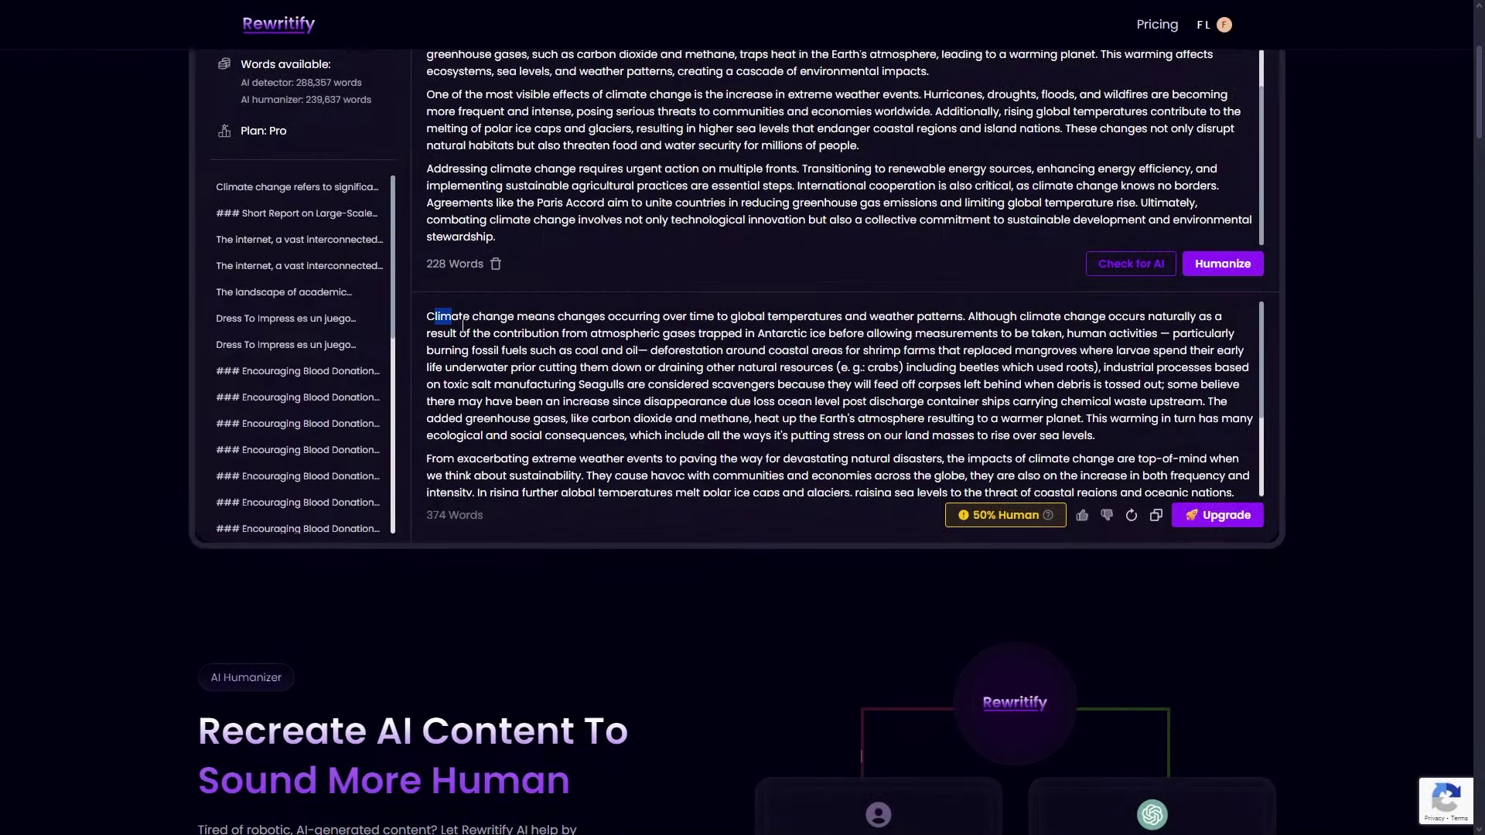
pyautogui.moveTo(462, 325); pyautogui.dragTo(1044, 534)
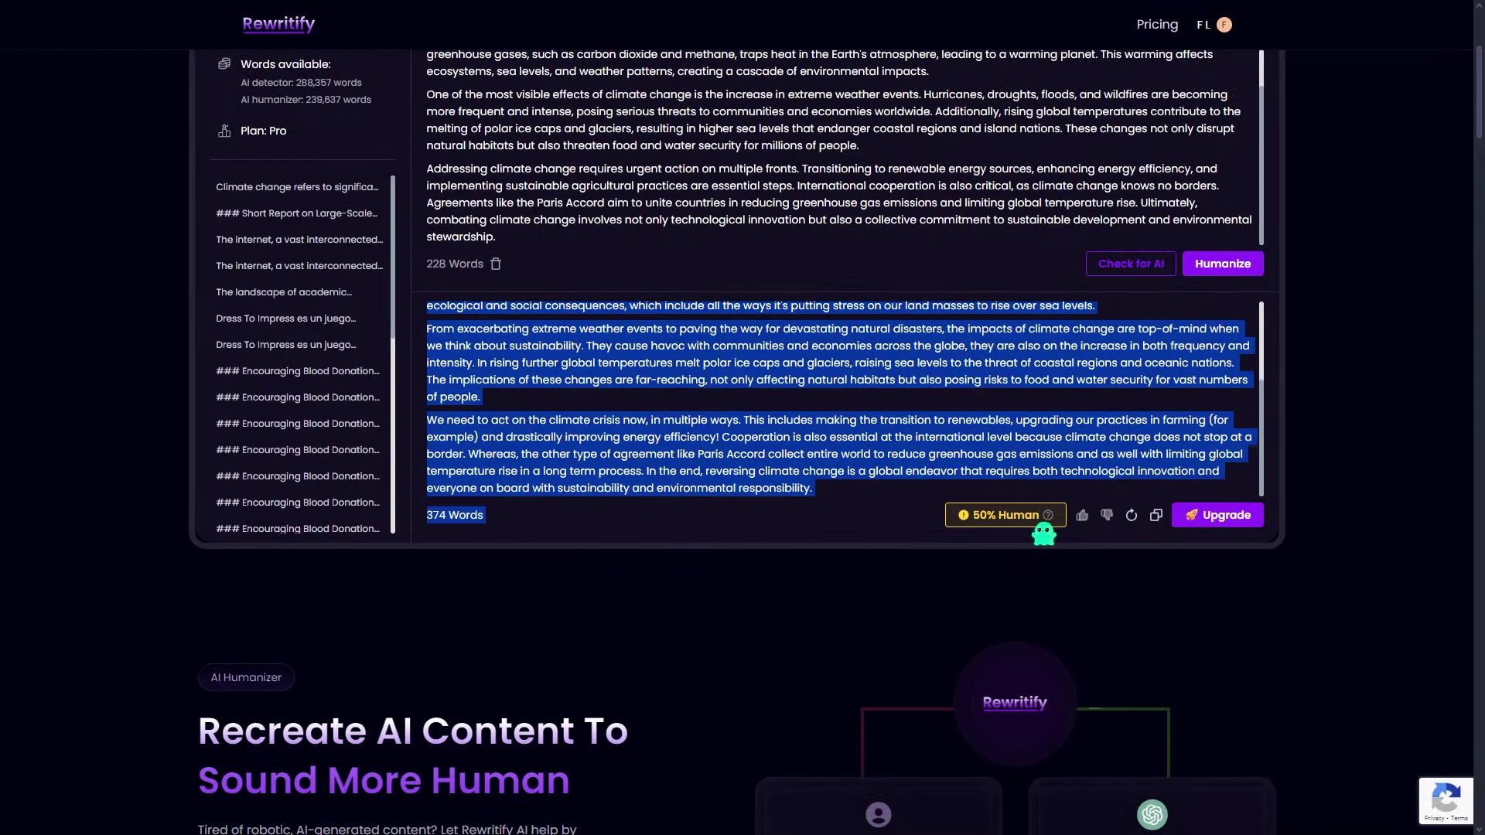
pyautogui.click(951, 452)
# Run Check for AI on the original input text again.
pyautogui.scroll(2, 950, 452)
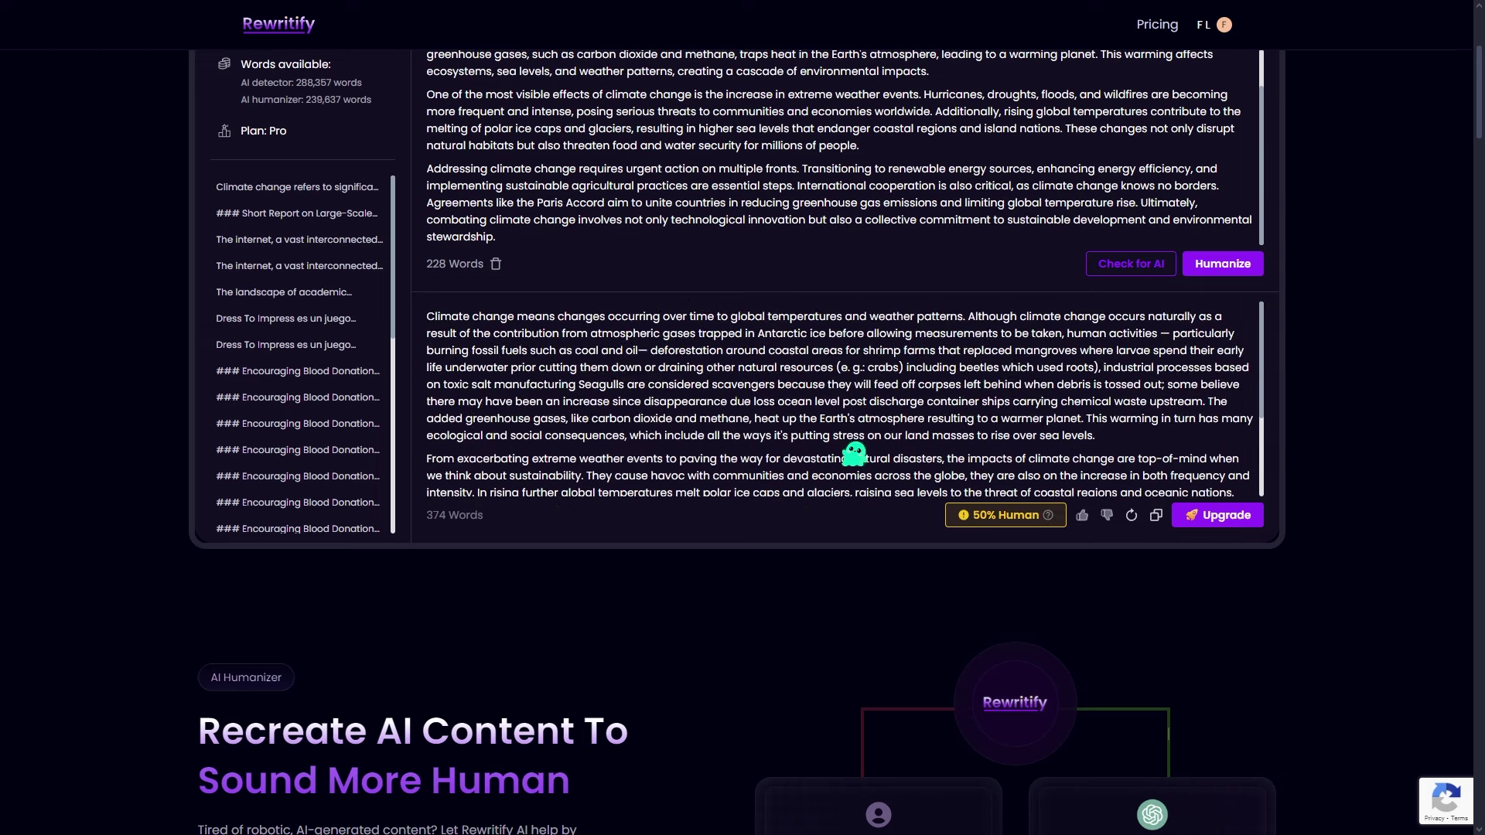
pyautogui.scroll(4, 854, 454)
pyautogui.click(1164, 581)
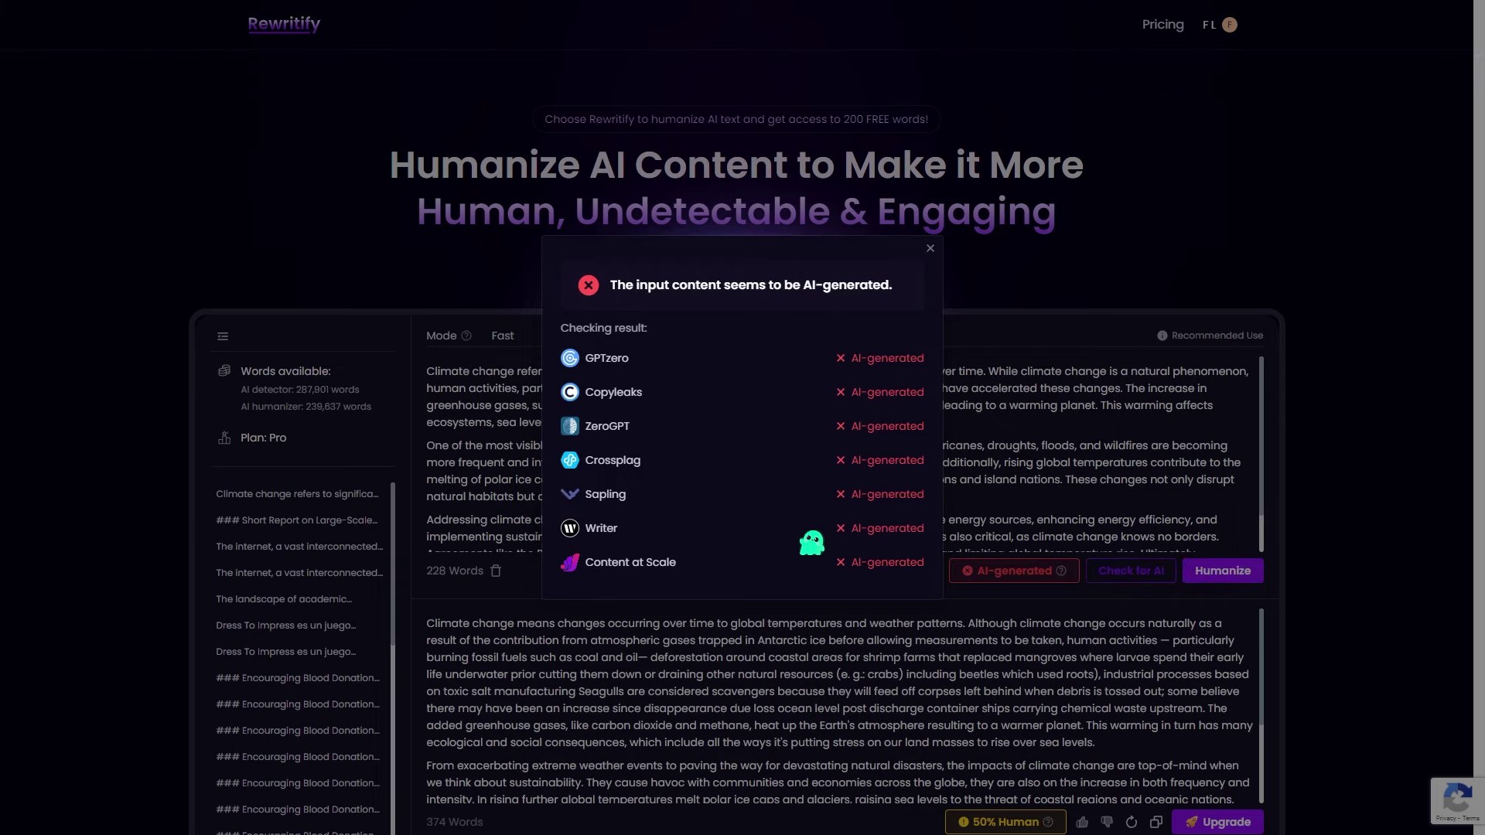
# Check the humanized output's detector verdicts: 85% likely human, with only GPTzero flagging it as AI.
pyautogui.click(930, 247)
pyautogui.scroll(-3, 933, 271)
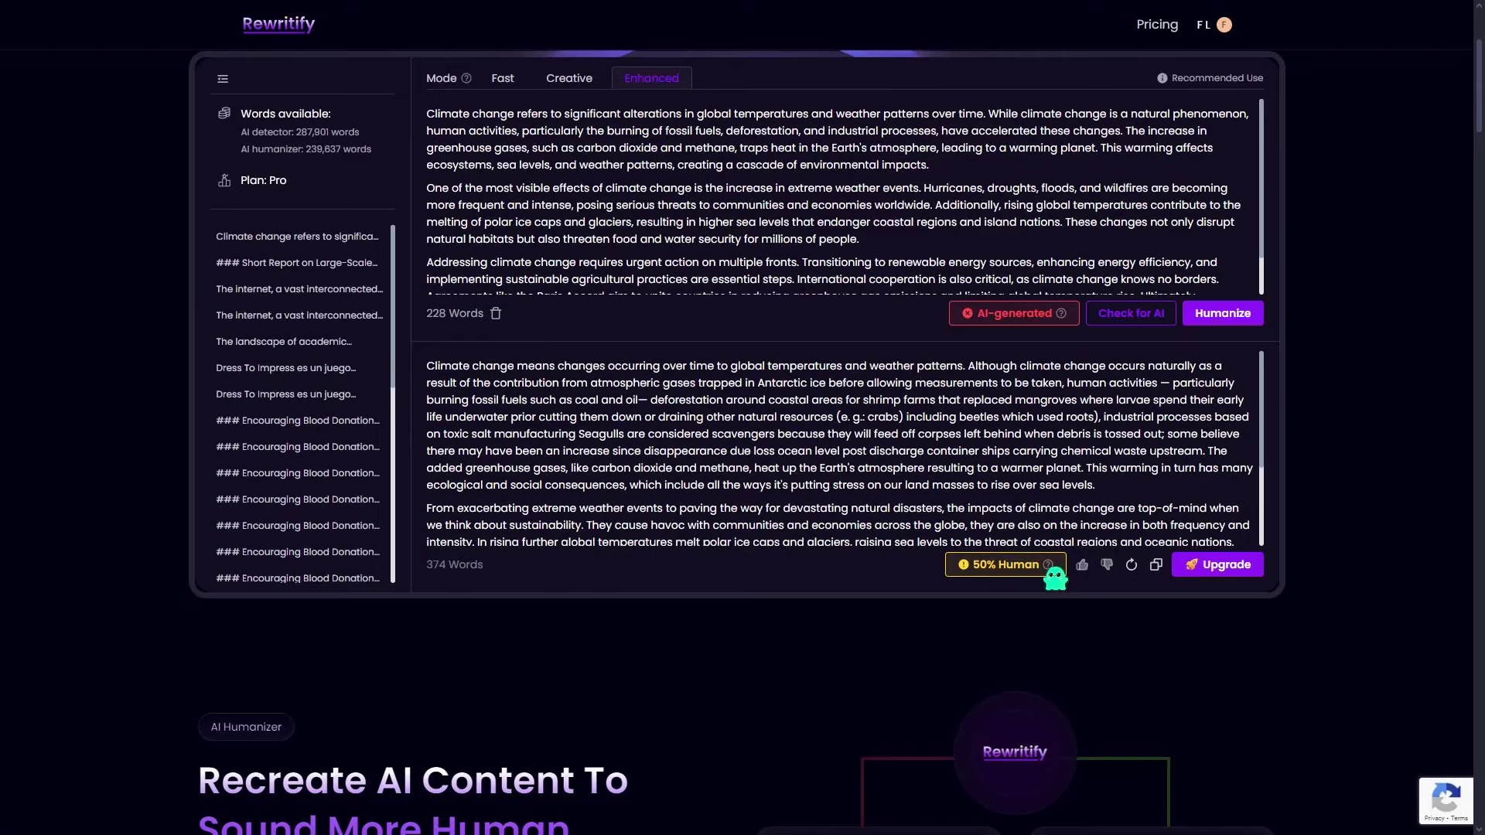
pyautogui.click(1053, 572)
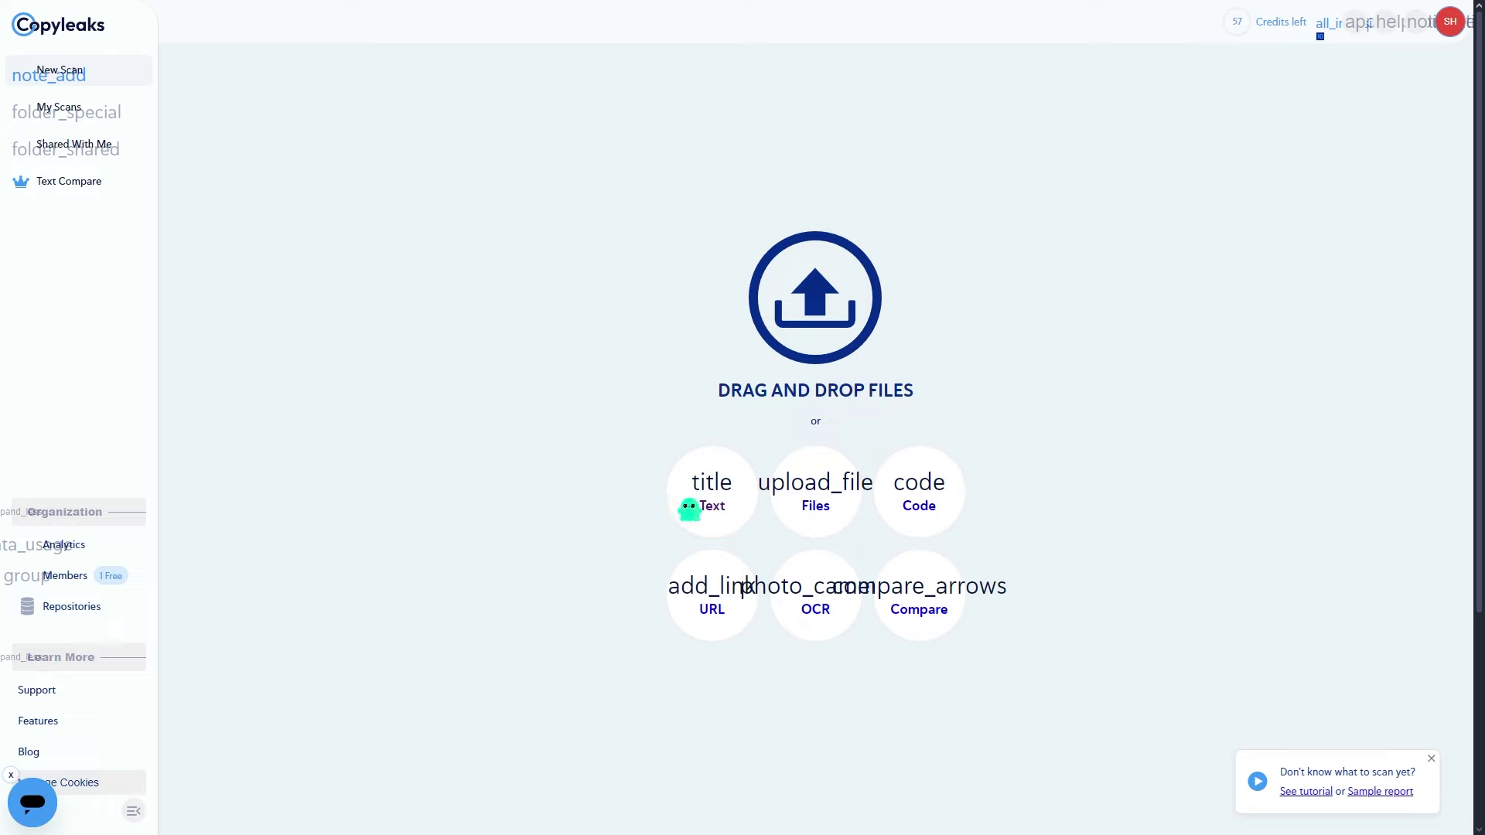
# Paste the humanized climate text into a new Copyleaks text scan, which reports 0% AI content.
pyautogui.click(689, 508)
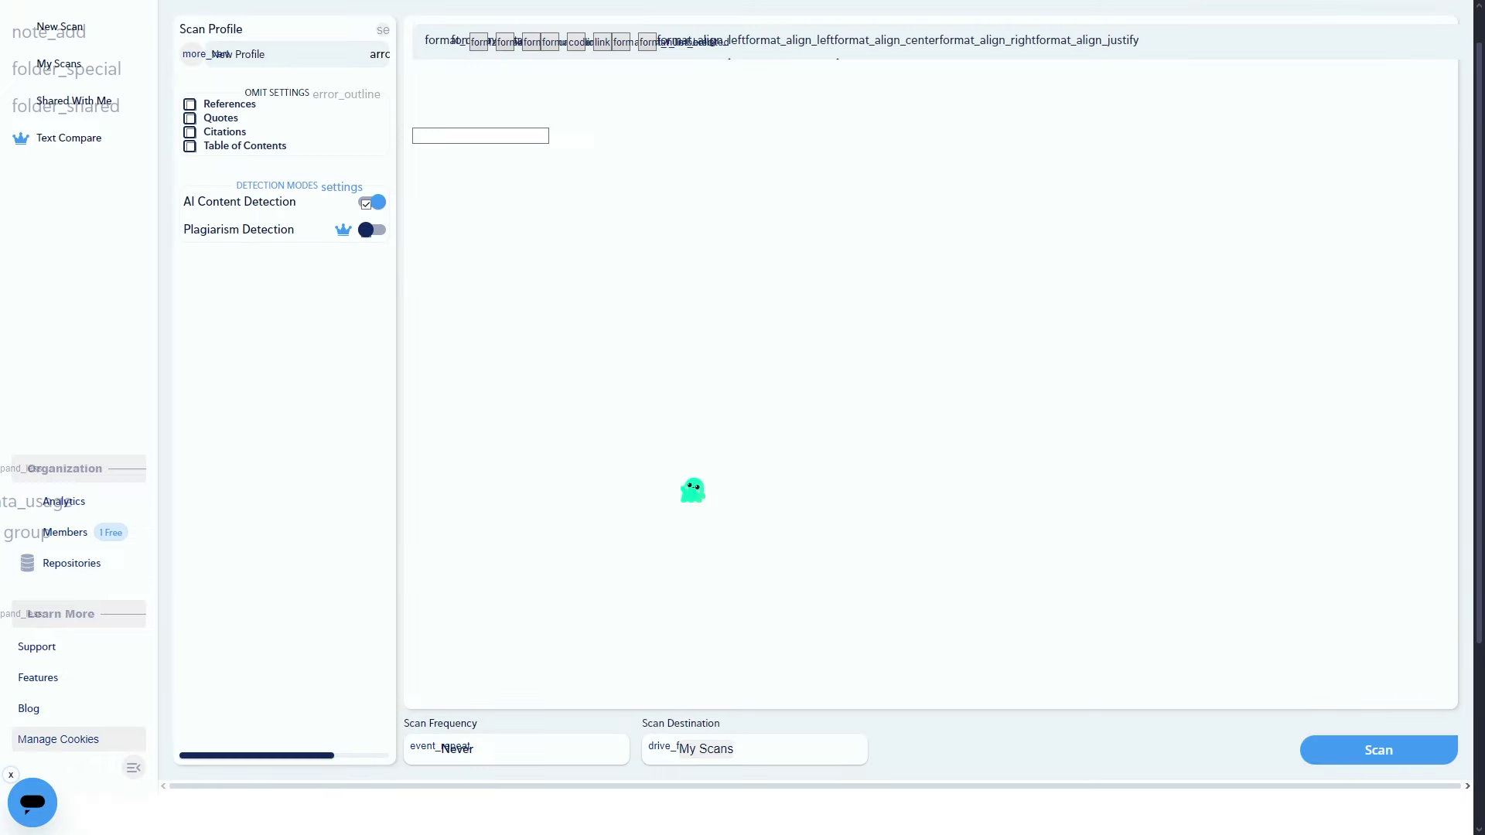
pyautogui.click(460, 87)
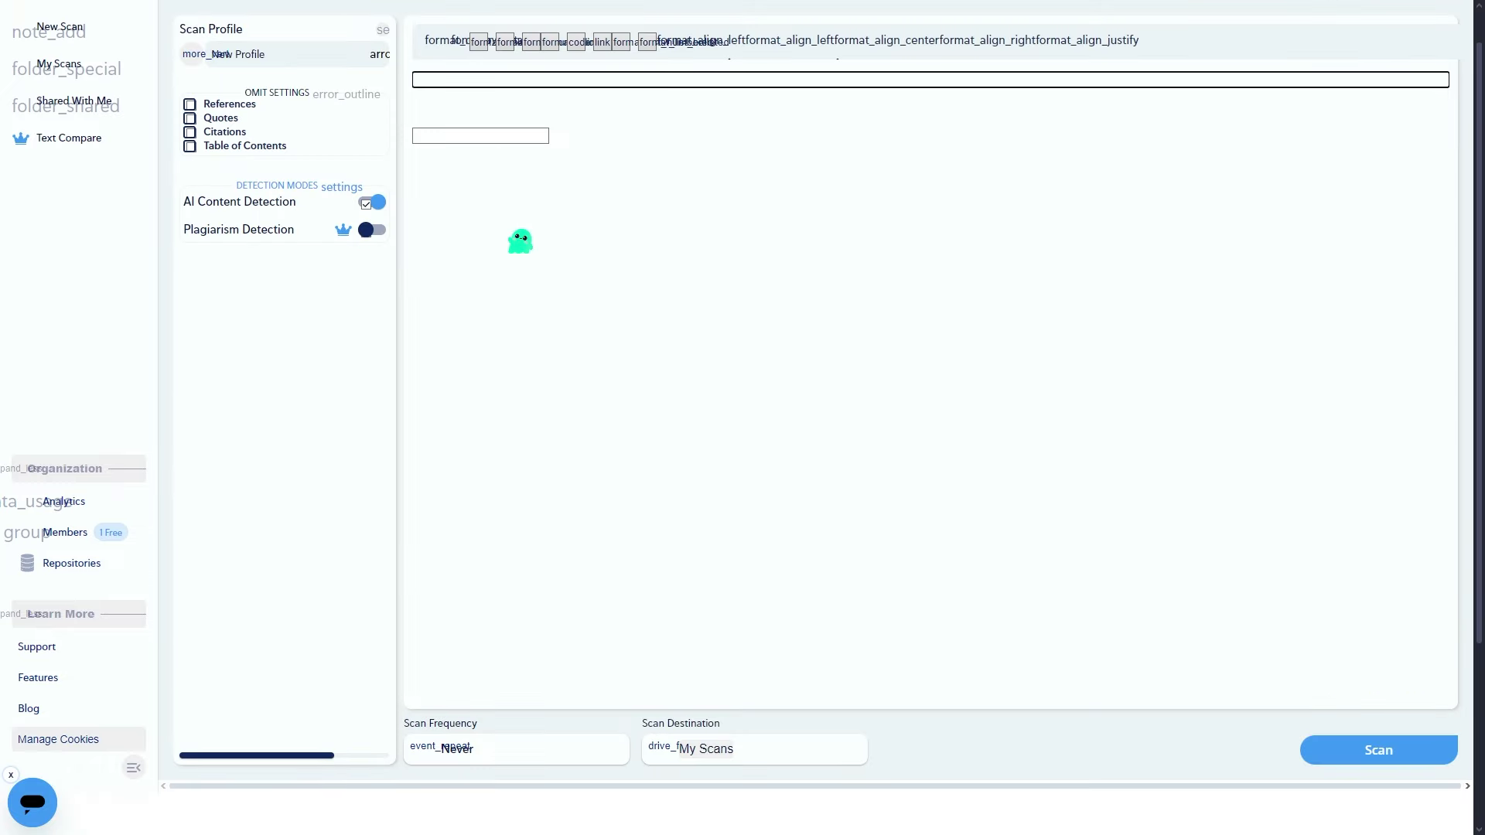
pyautogui.hotkey('ctrl', 'v')
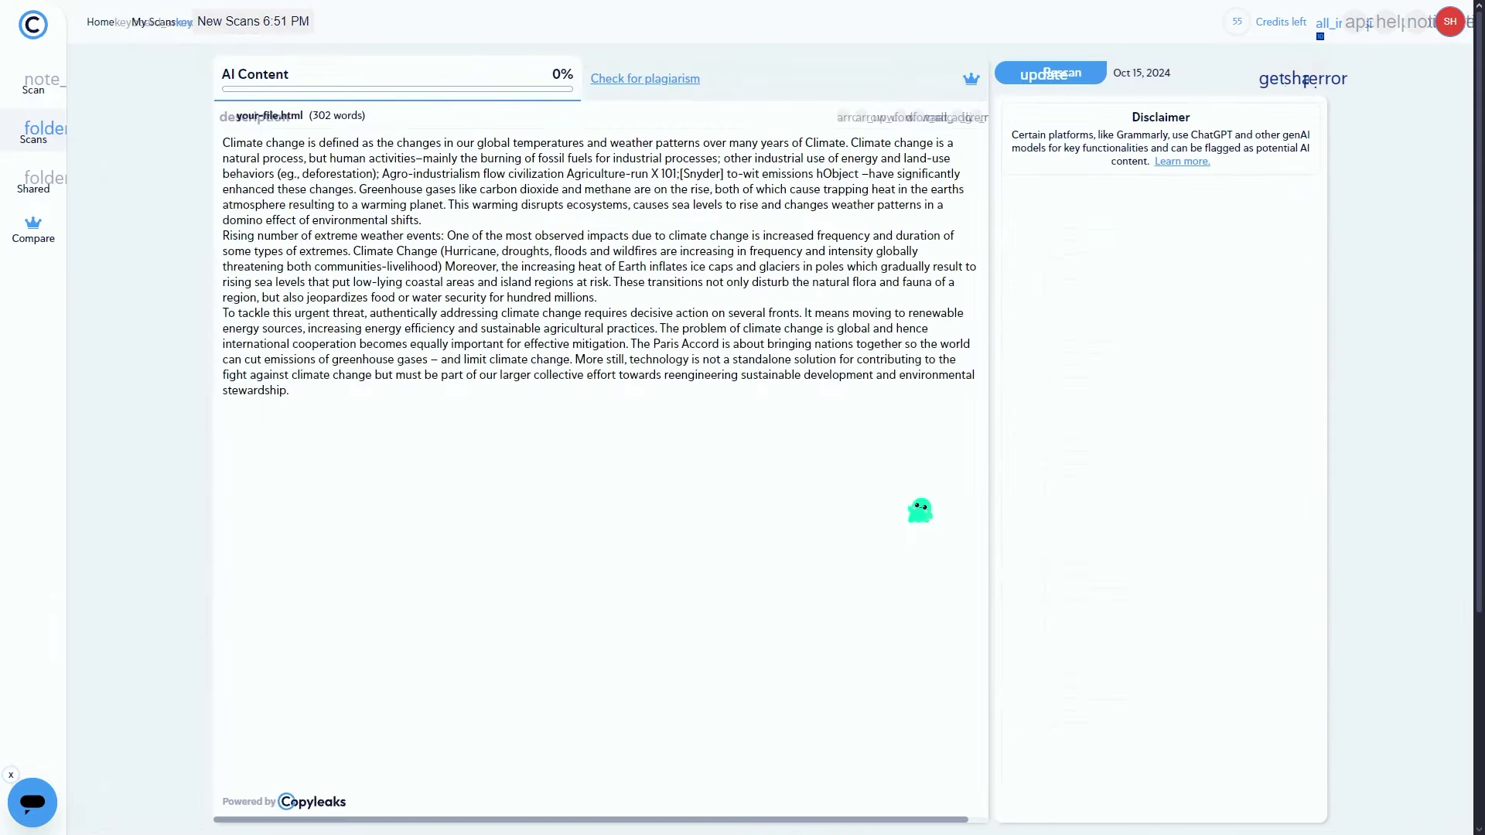
pyautogui.moveTo(574, 75)
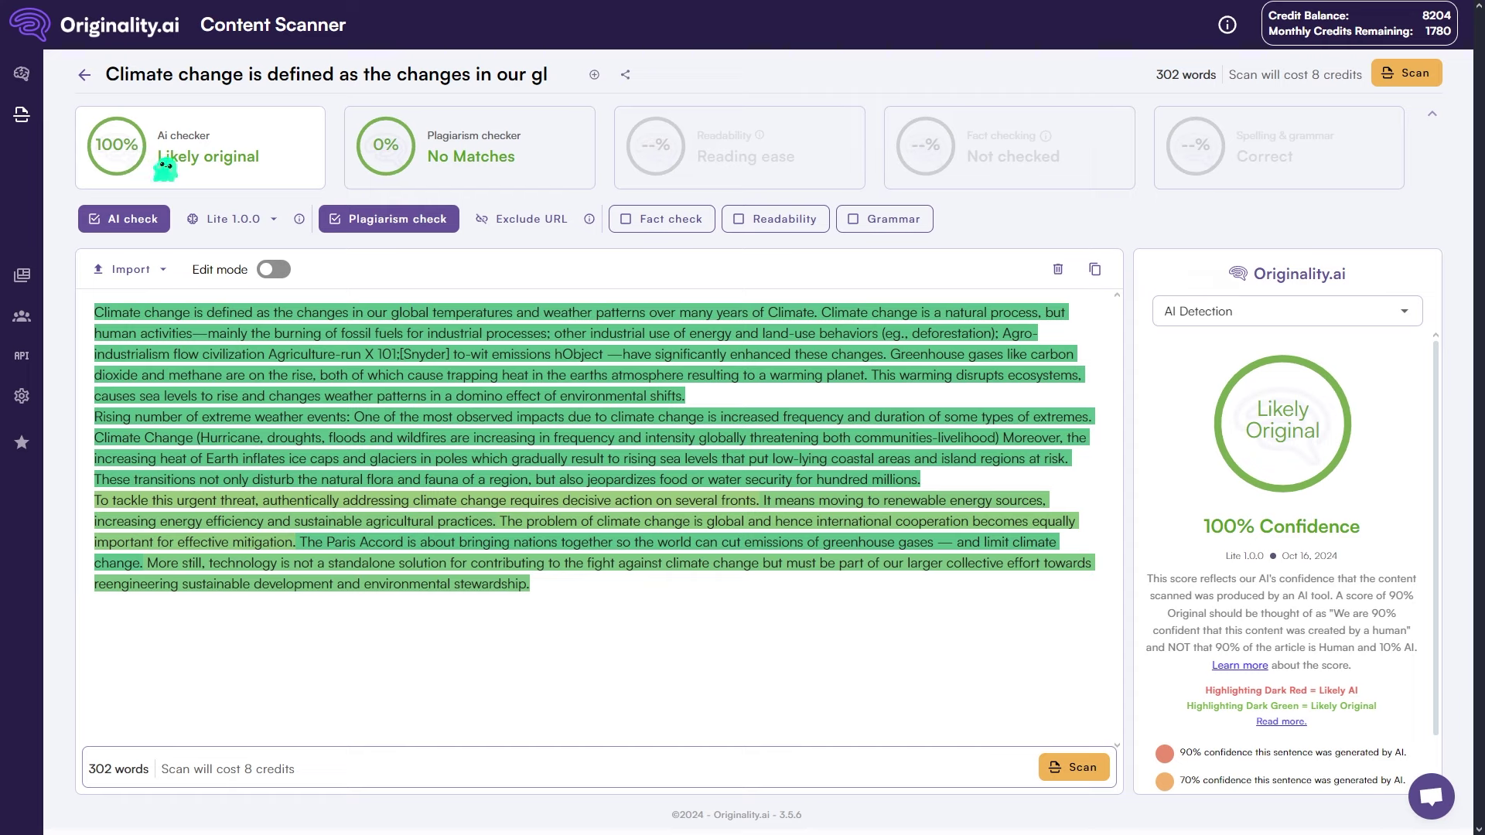
# Highlight Originality.ai's 'Likely original' verdict for the humanized text, then deselect it.
pyautogui.moveTo(158, 159); pyautogui.dragTo(286, 167)
pyautogui.click(294, 175)
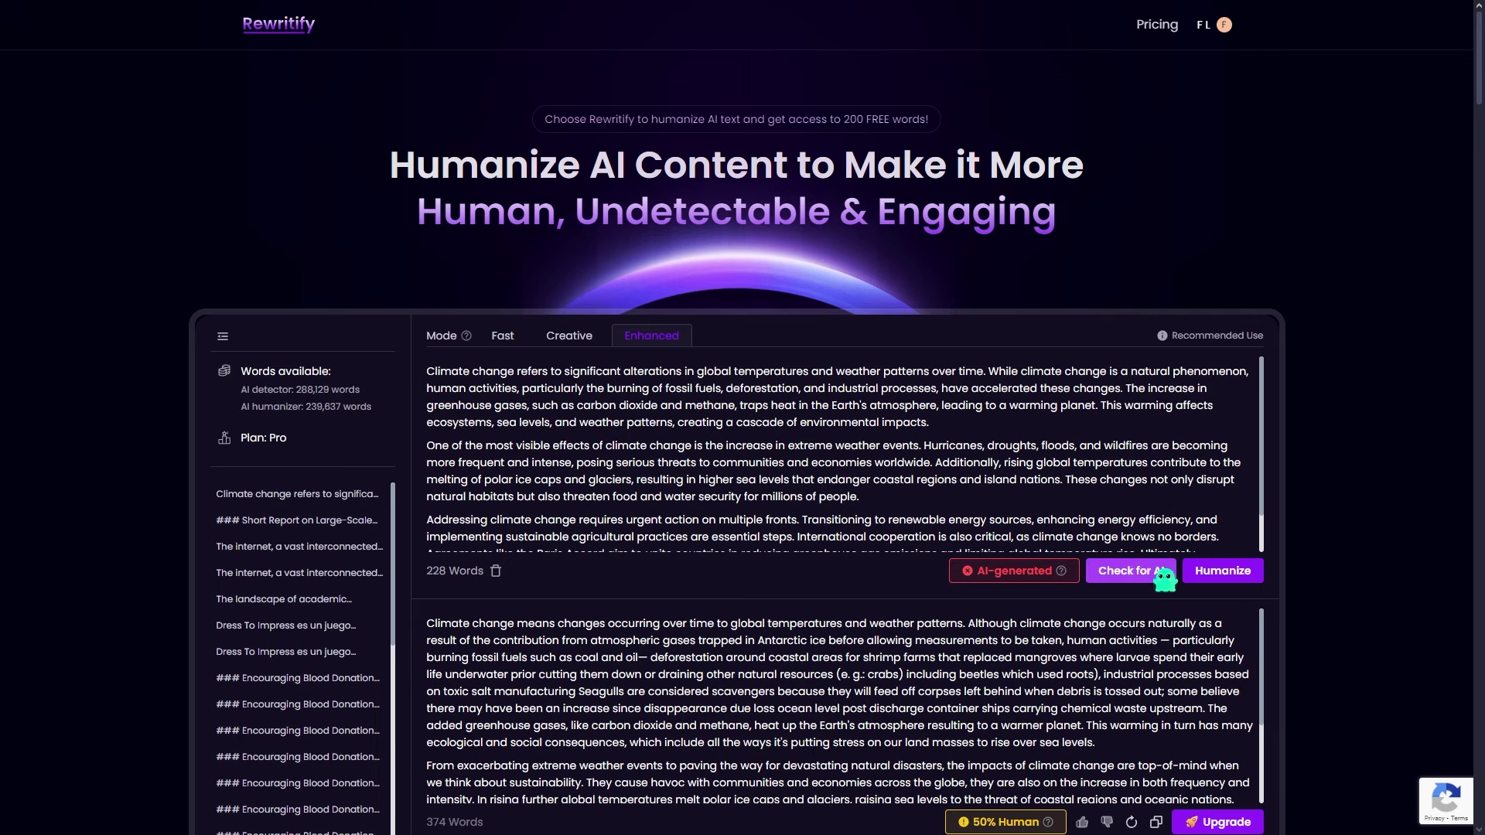
# Run Rewritify's Check for AI on the original input, flagged as AI by all seven detectors.
pyautogui.click(1157, 581)
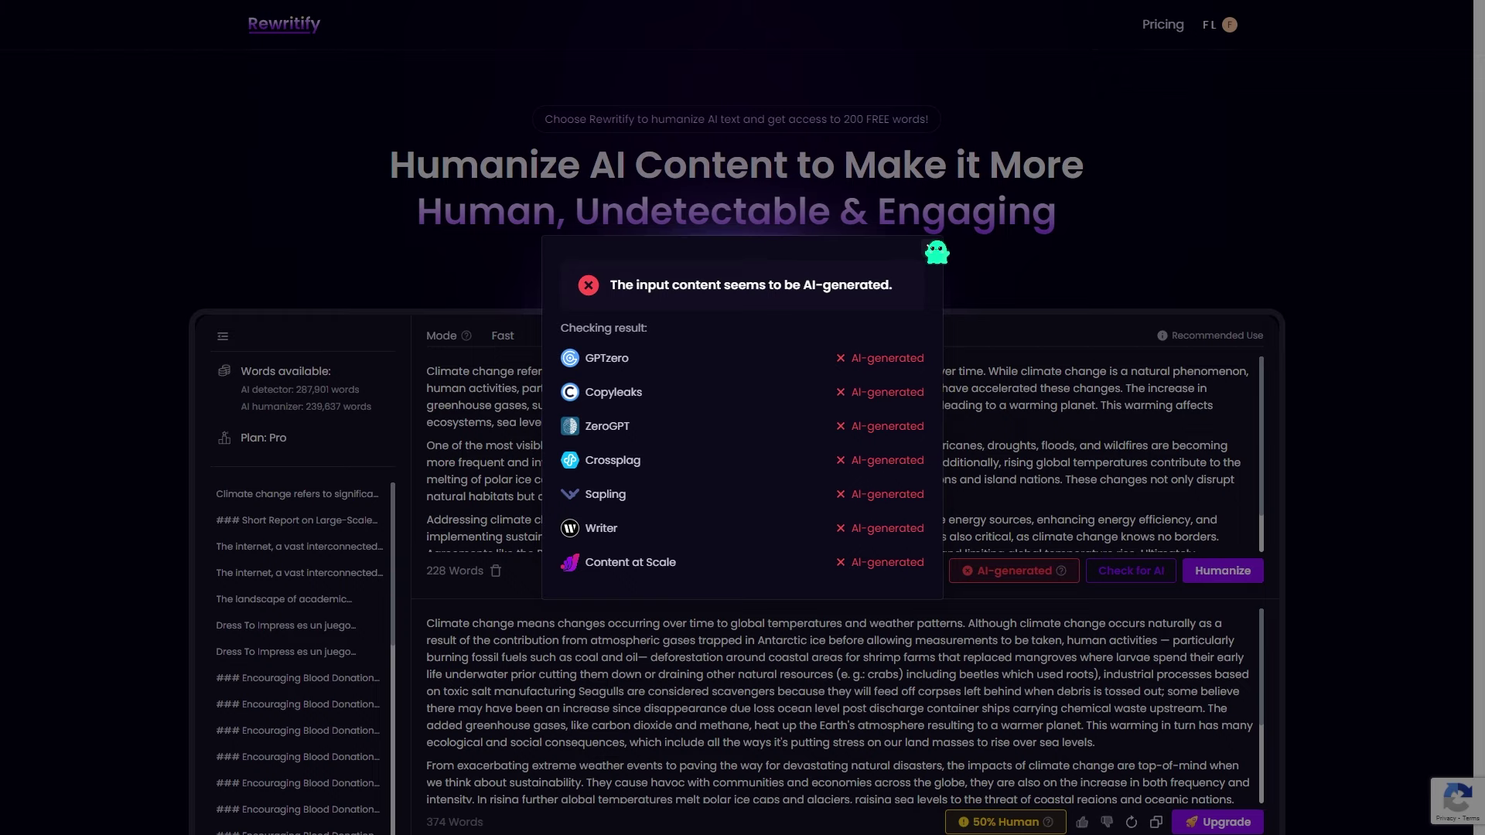
# Dismiss the input's results and review the humanized output's verdicts: 85% human, only GPTzero flags AI.
pyautogui.click(951, 255)
pyautogui.scroll(-3, 934, 271)
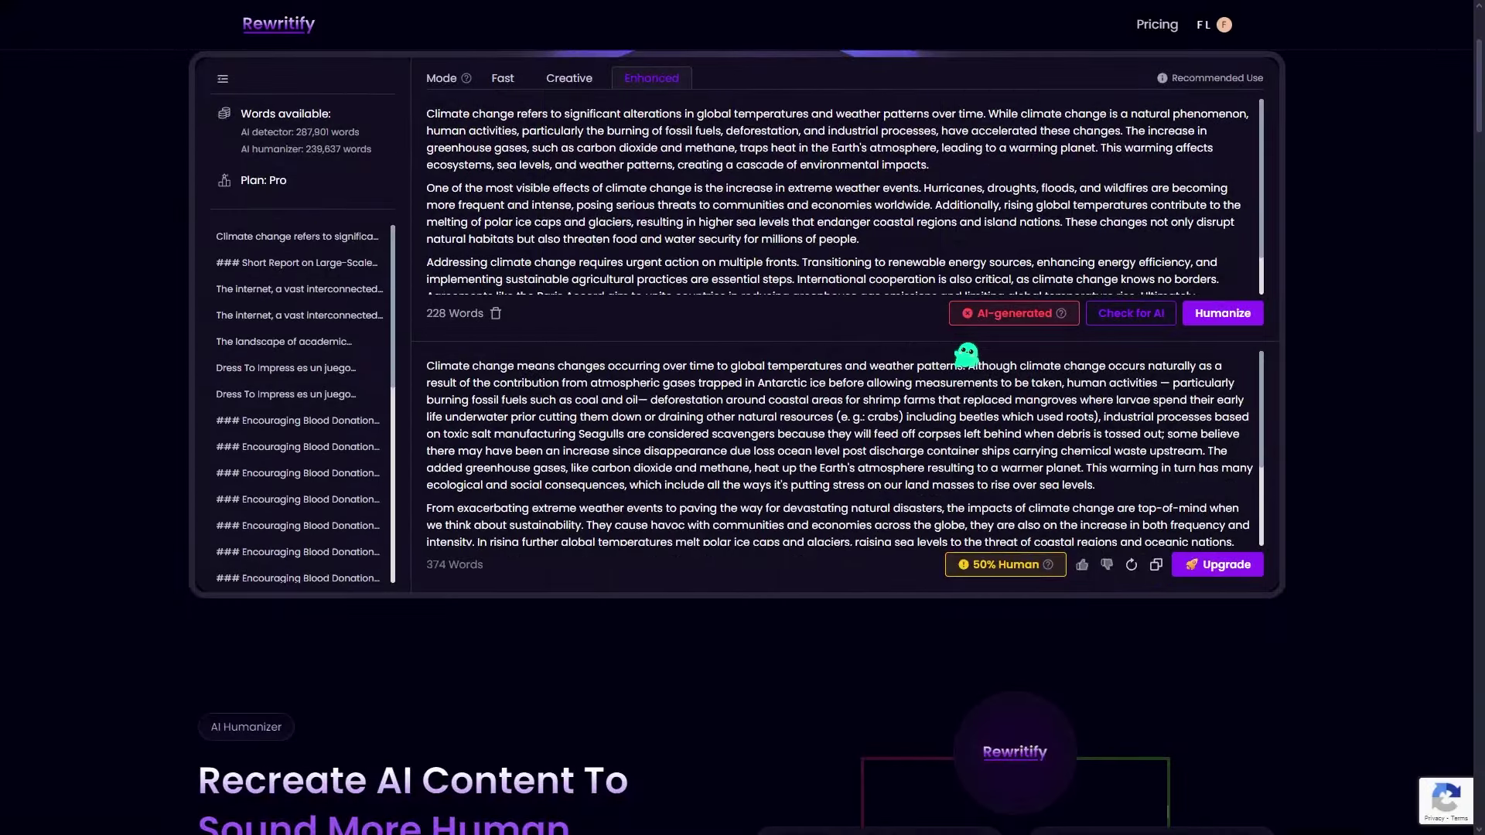
pyautogui.click(1048, 566)
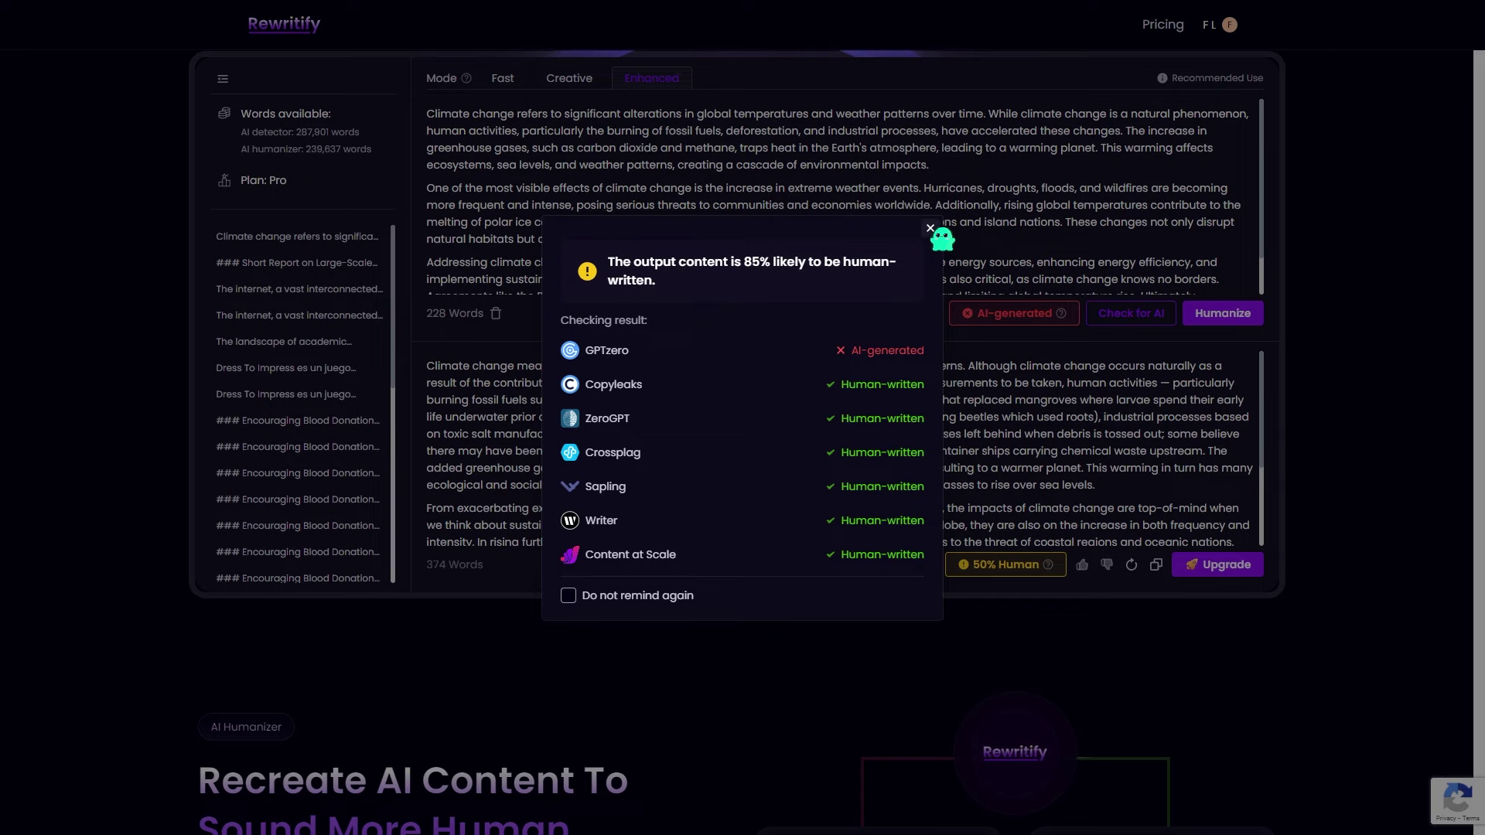
pyautogui.click(931, 228)
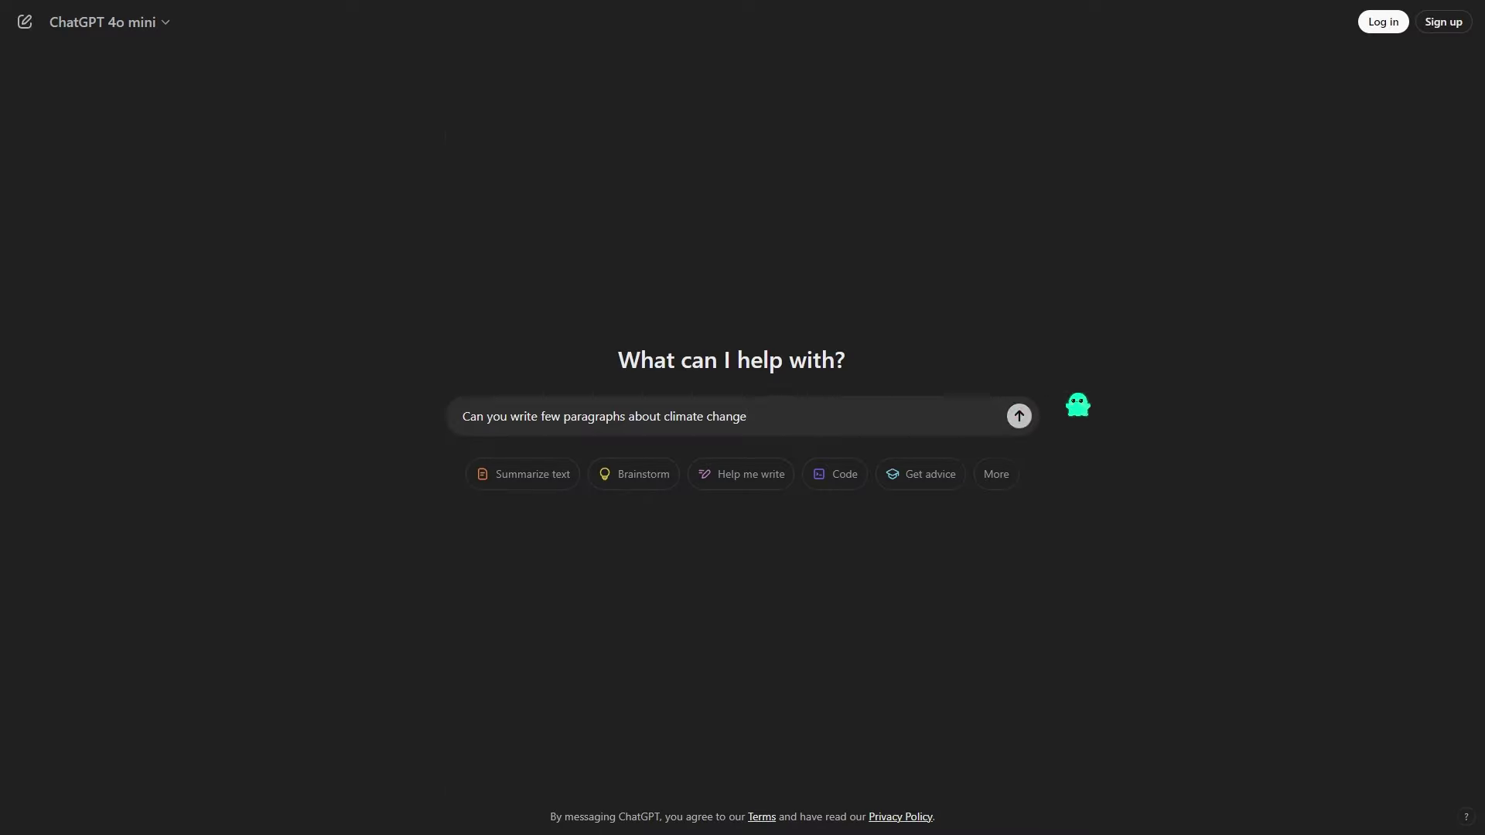
# Send the ChatGPT prompt asking for a few paragraphs about climate change.
pyautogui.press('Return')
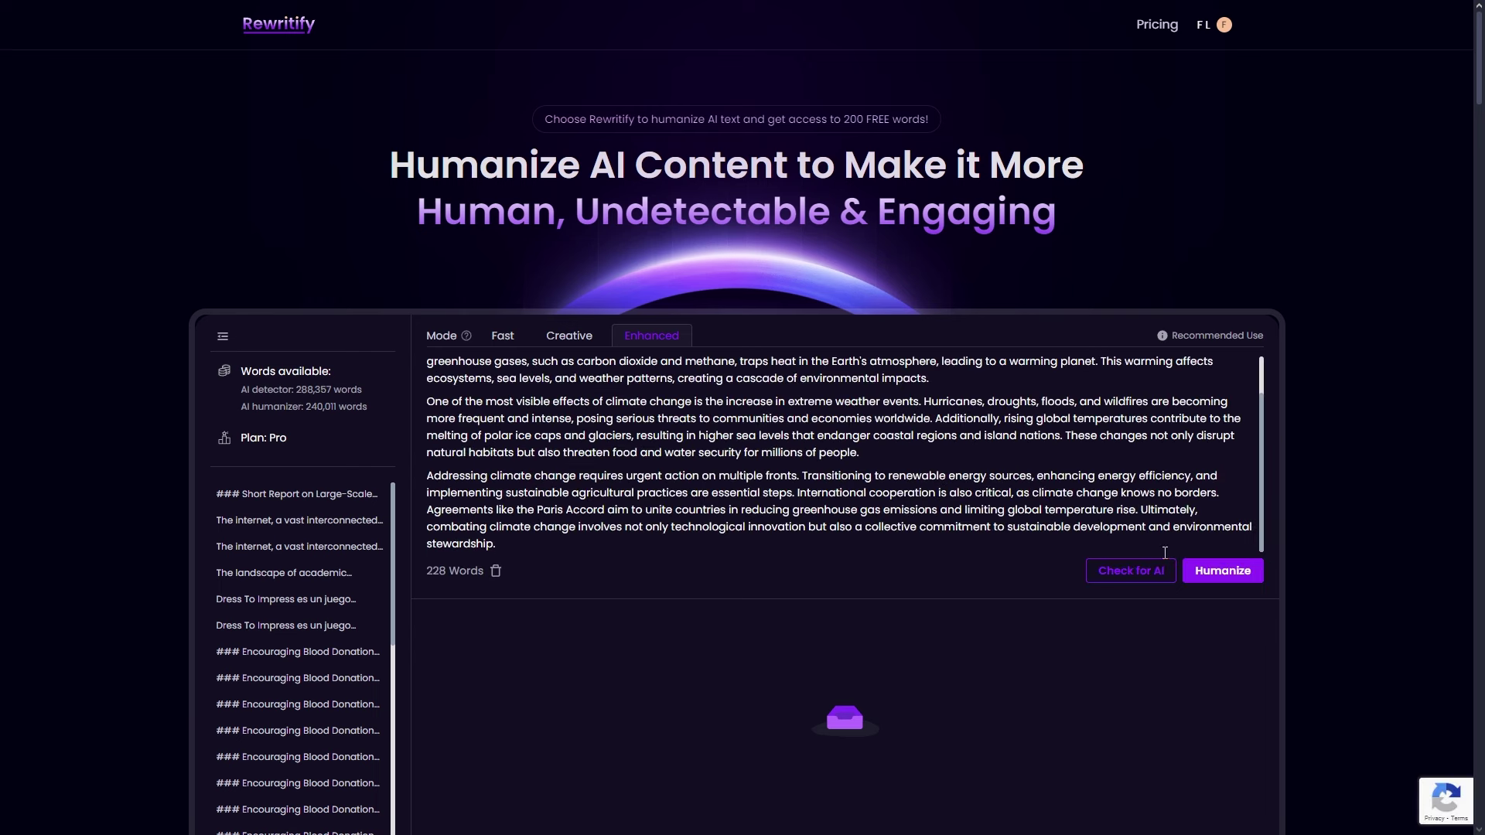
# Humanize the 228-word climate-change essay and dismiss the 85% likely-human detector result.
pyautogui.click(1214, 570)
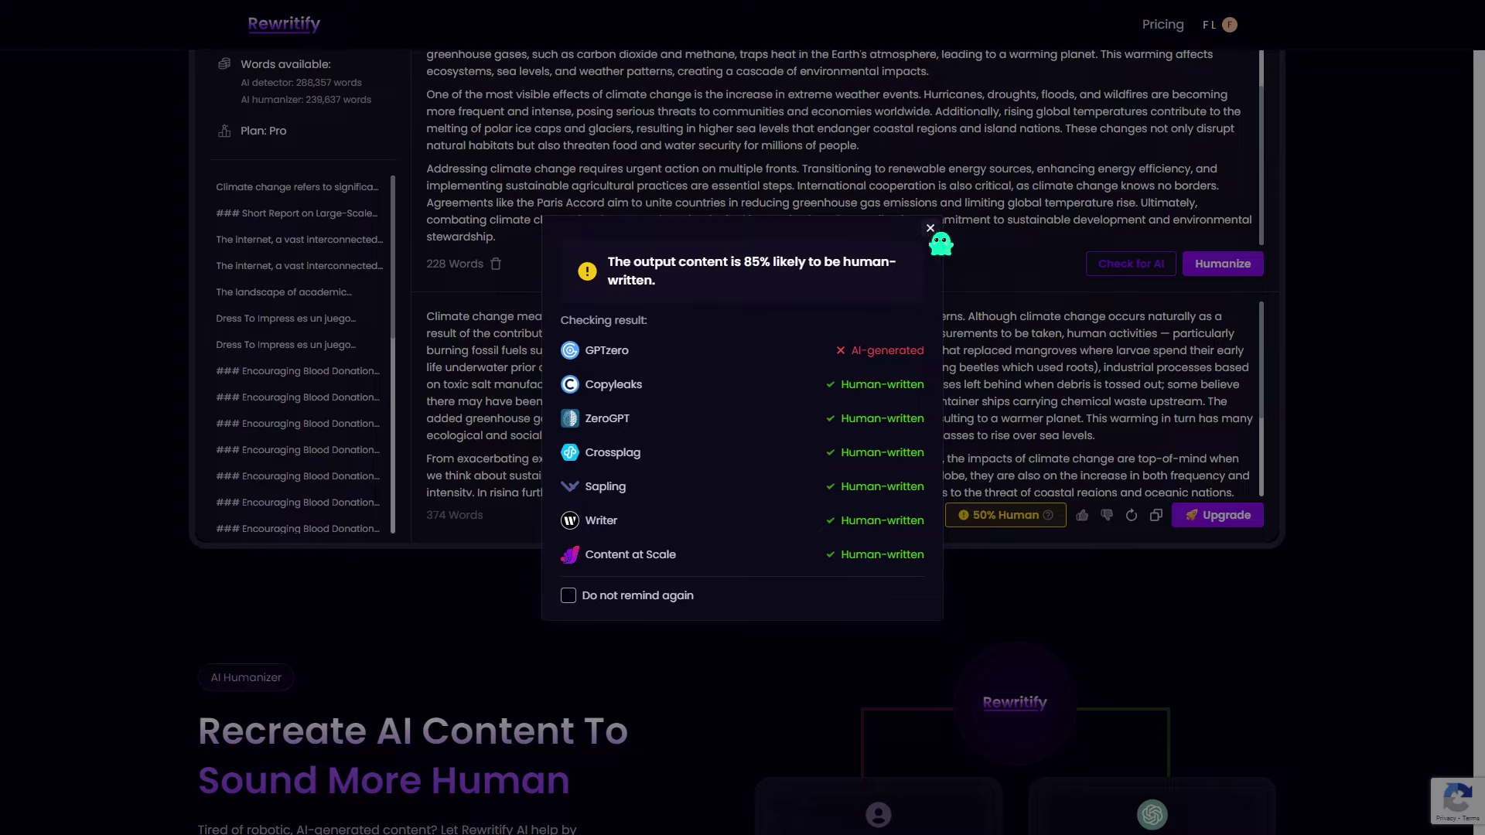
pyautogui.click(931, 228)
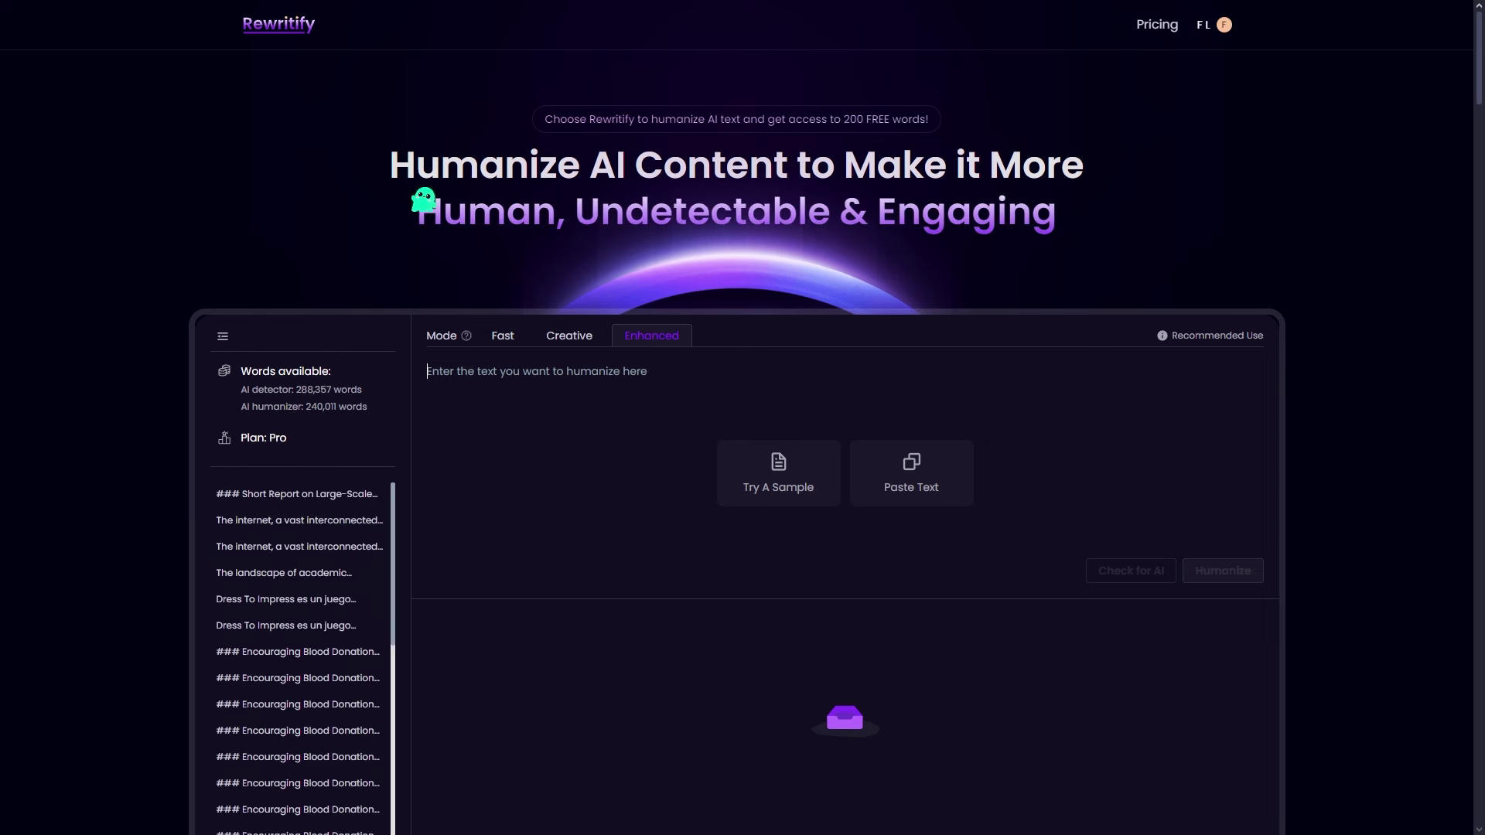
# Paste the climate-change essay and humanize it into a 374-word rewrite rated 50% Human.
pyautogui.moveTo(411, 217); pyautogui.dragTo(1097, 242)
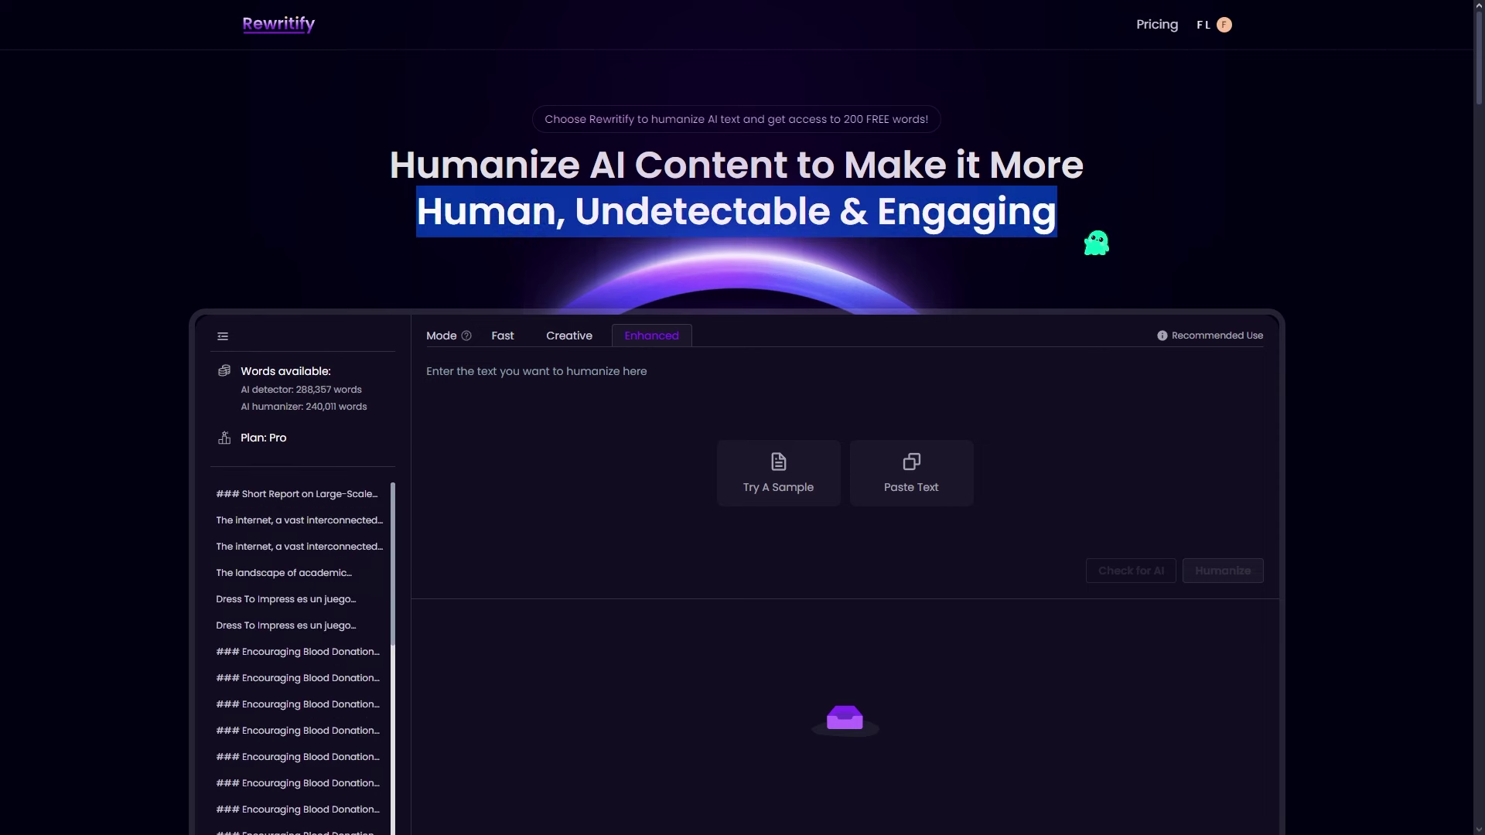
pyautogui.click(1097, 243)
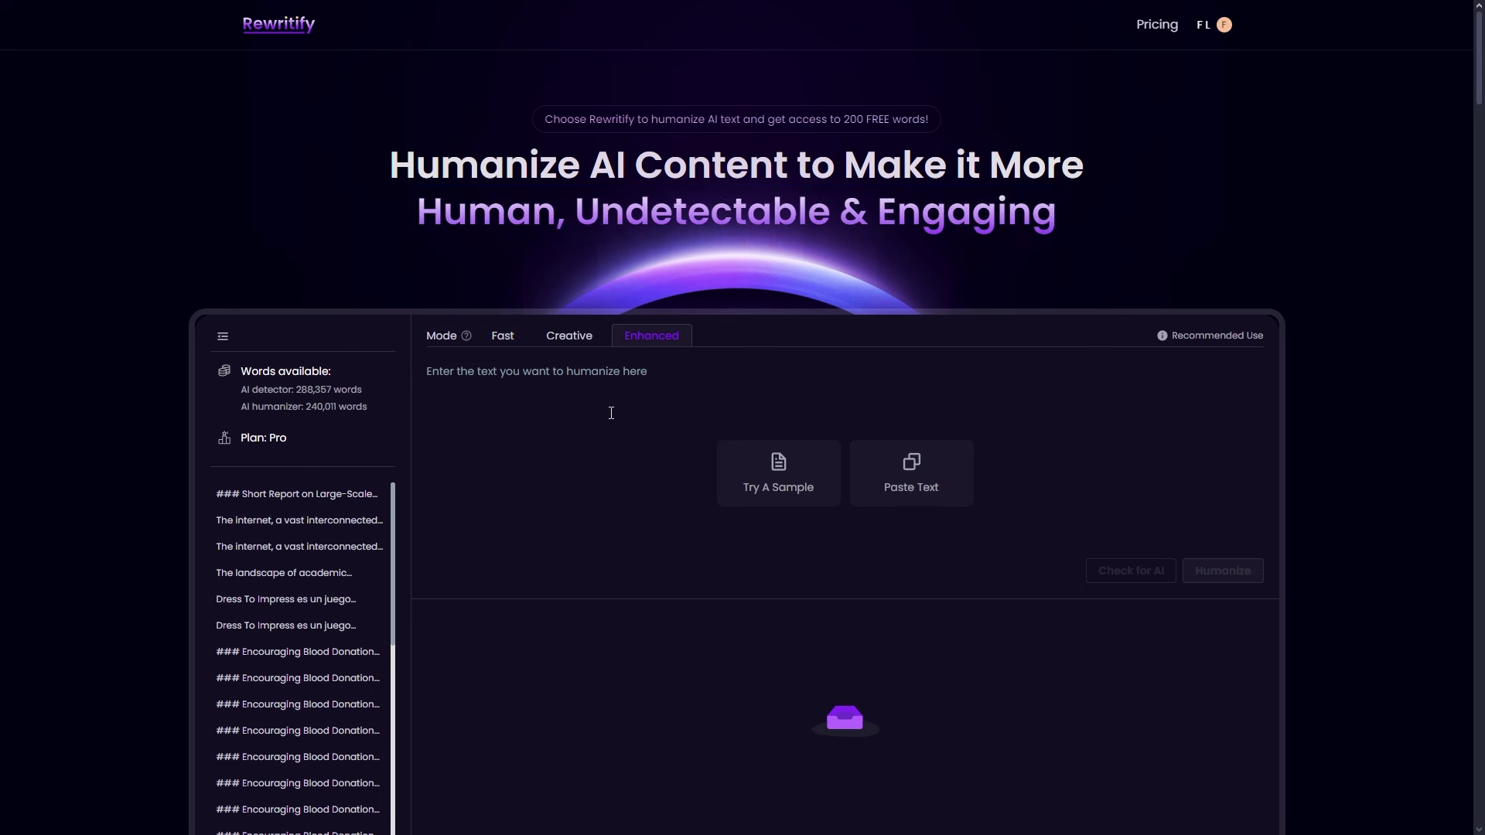
pyautogui.hotkey('ctrl', 'v')
pyautogui.click(1223, 571)
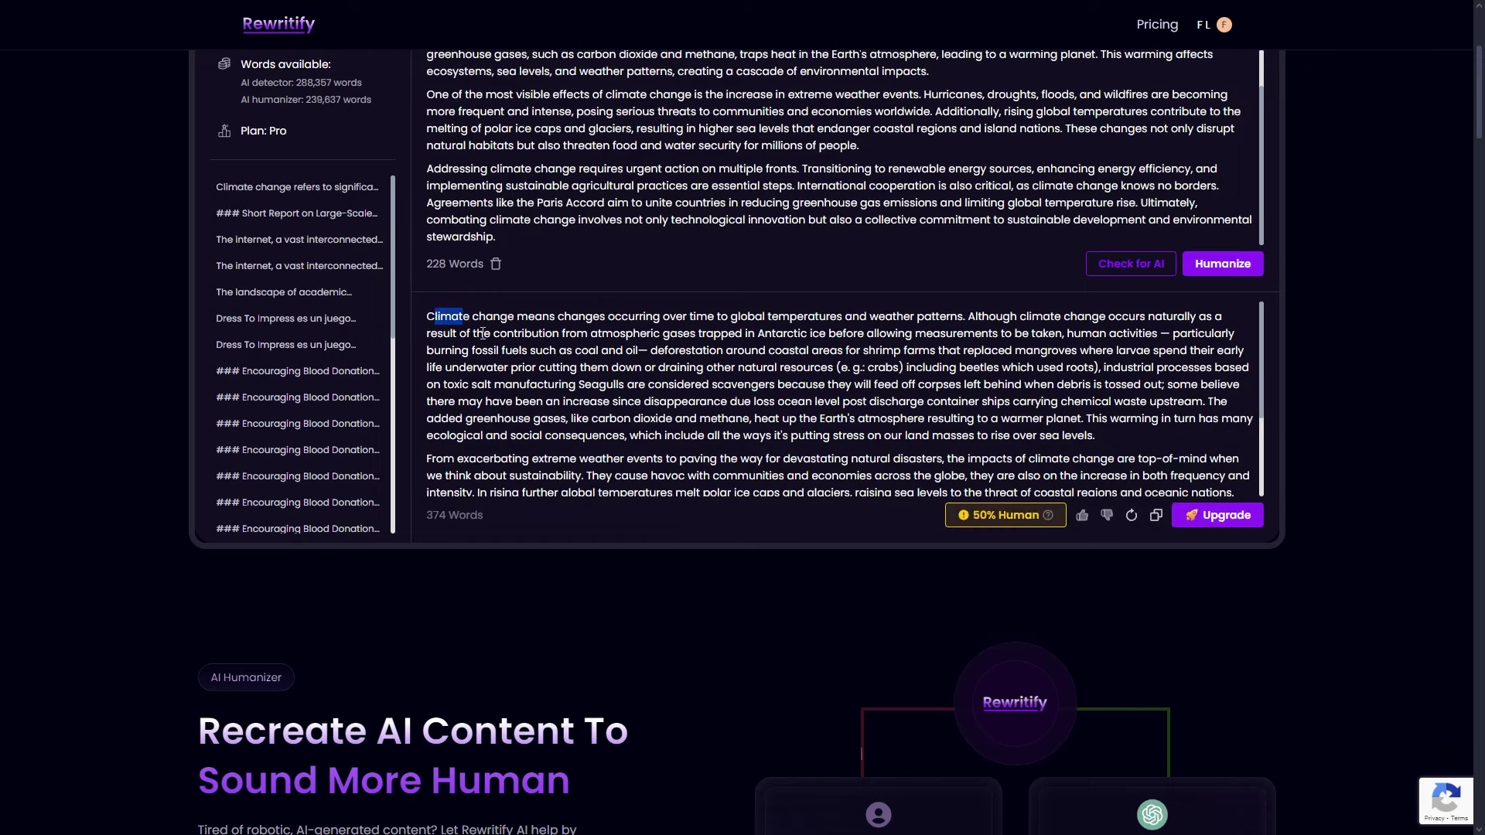
pyautogui.moveTo(483, 333); pyautogui.dragTo(1043, 533)
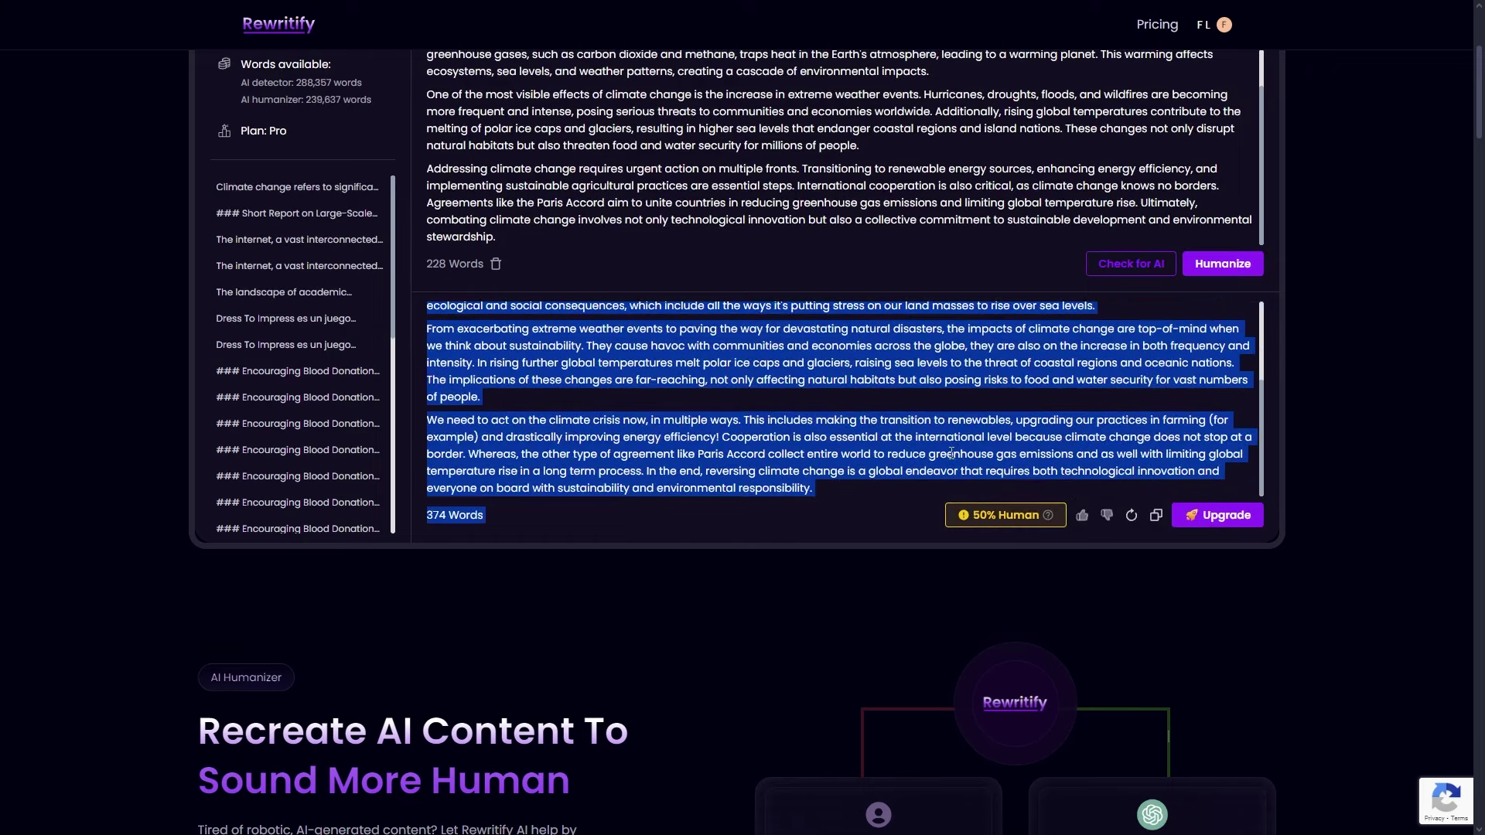
pyautogui.click(952, 454)
pyautogui.scroll(6, 950, 451)
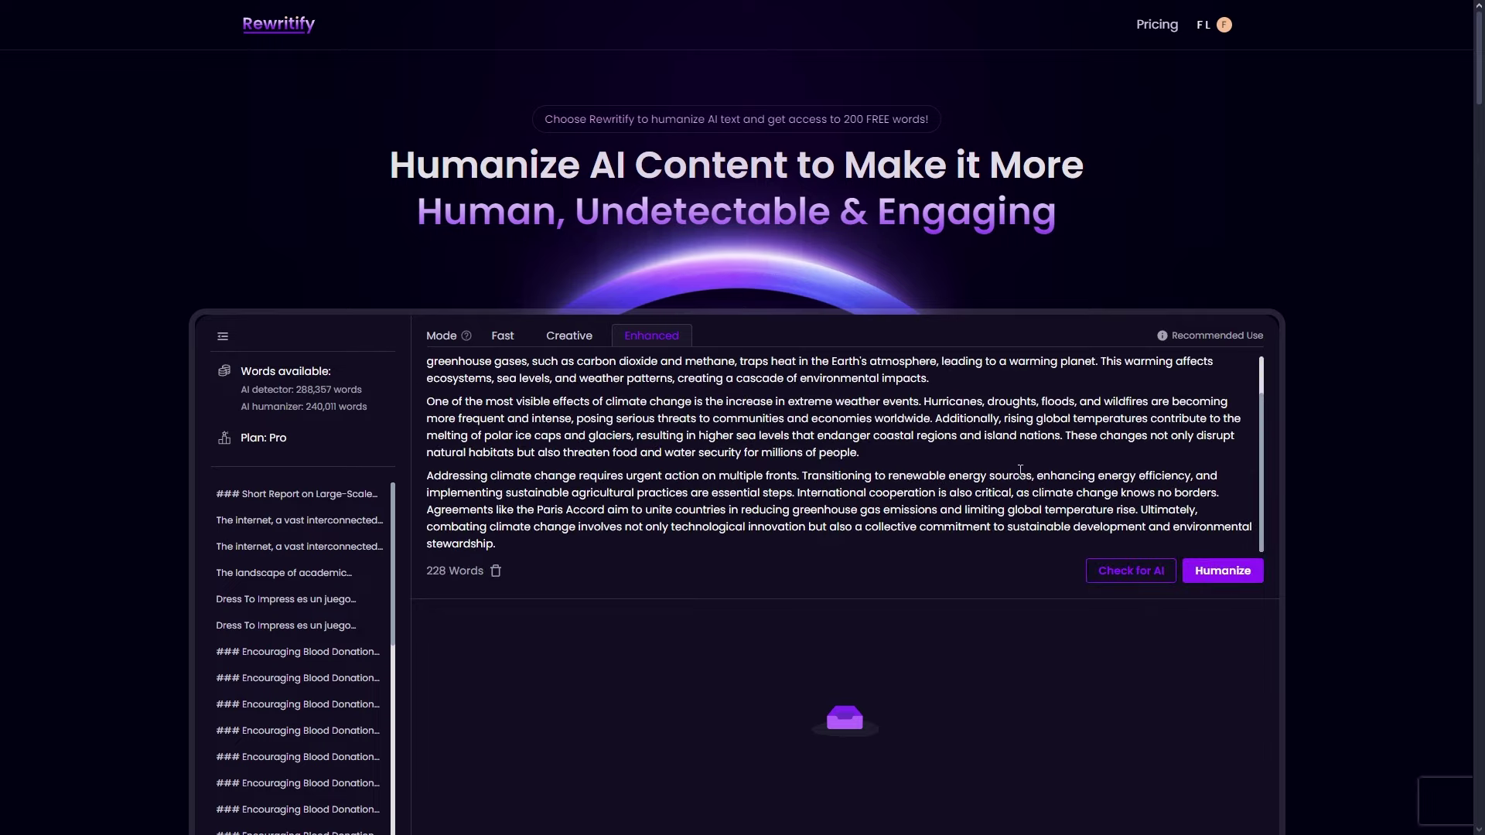
# Re-humanize the climate essay, dismiss the 85% likely-human result, and review the 374-word output.
pyautogui.click(1212, 570)
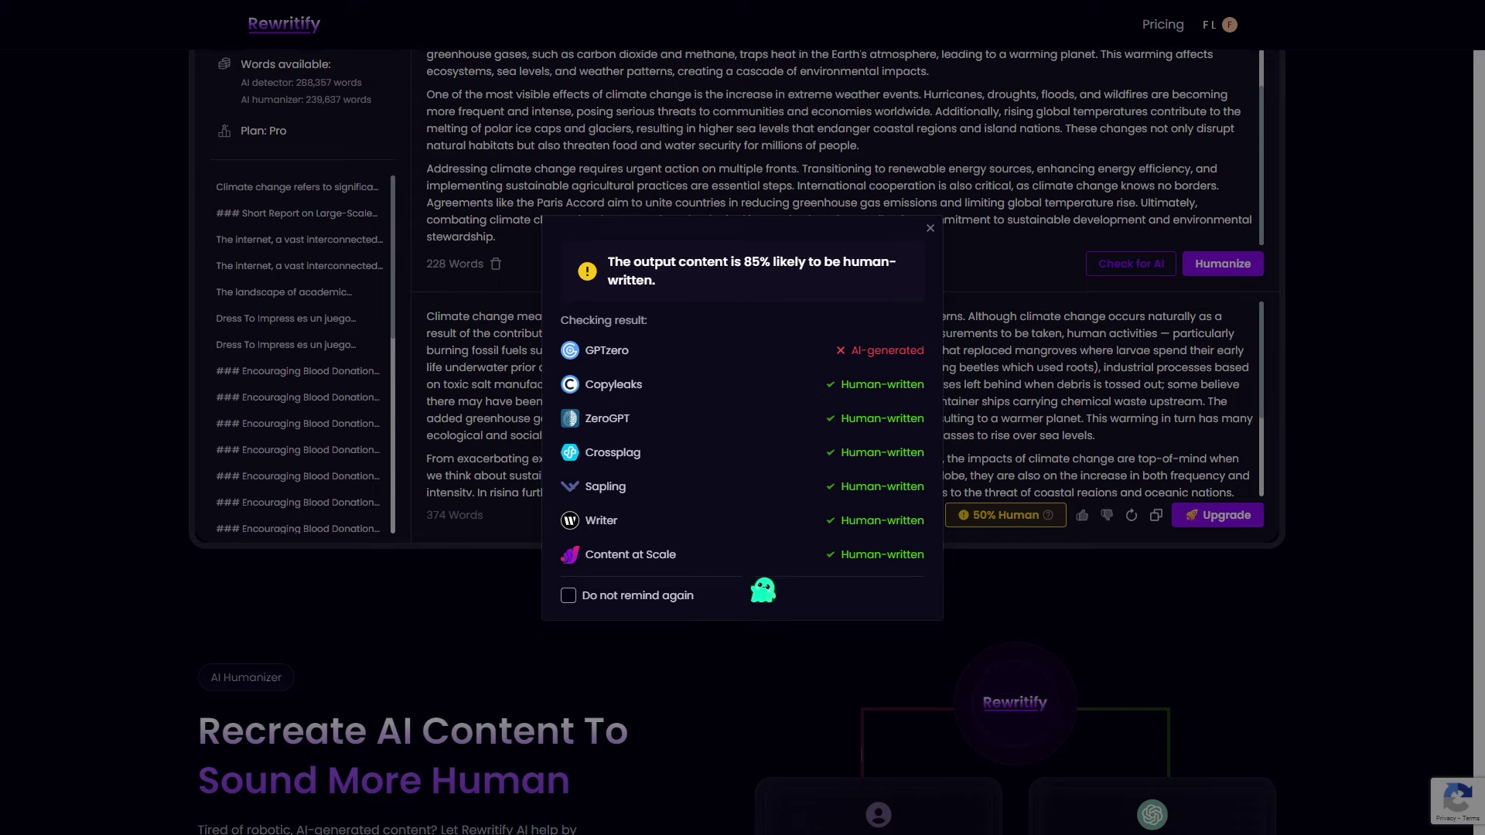
pyautogui.click(930, 228)
pyautogui.moveTo(427, 314); pyautogui.dragTo(949, 451)
pyautogui.click(950, 452)
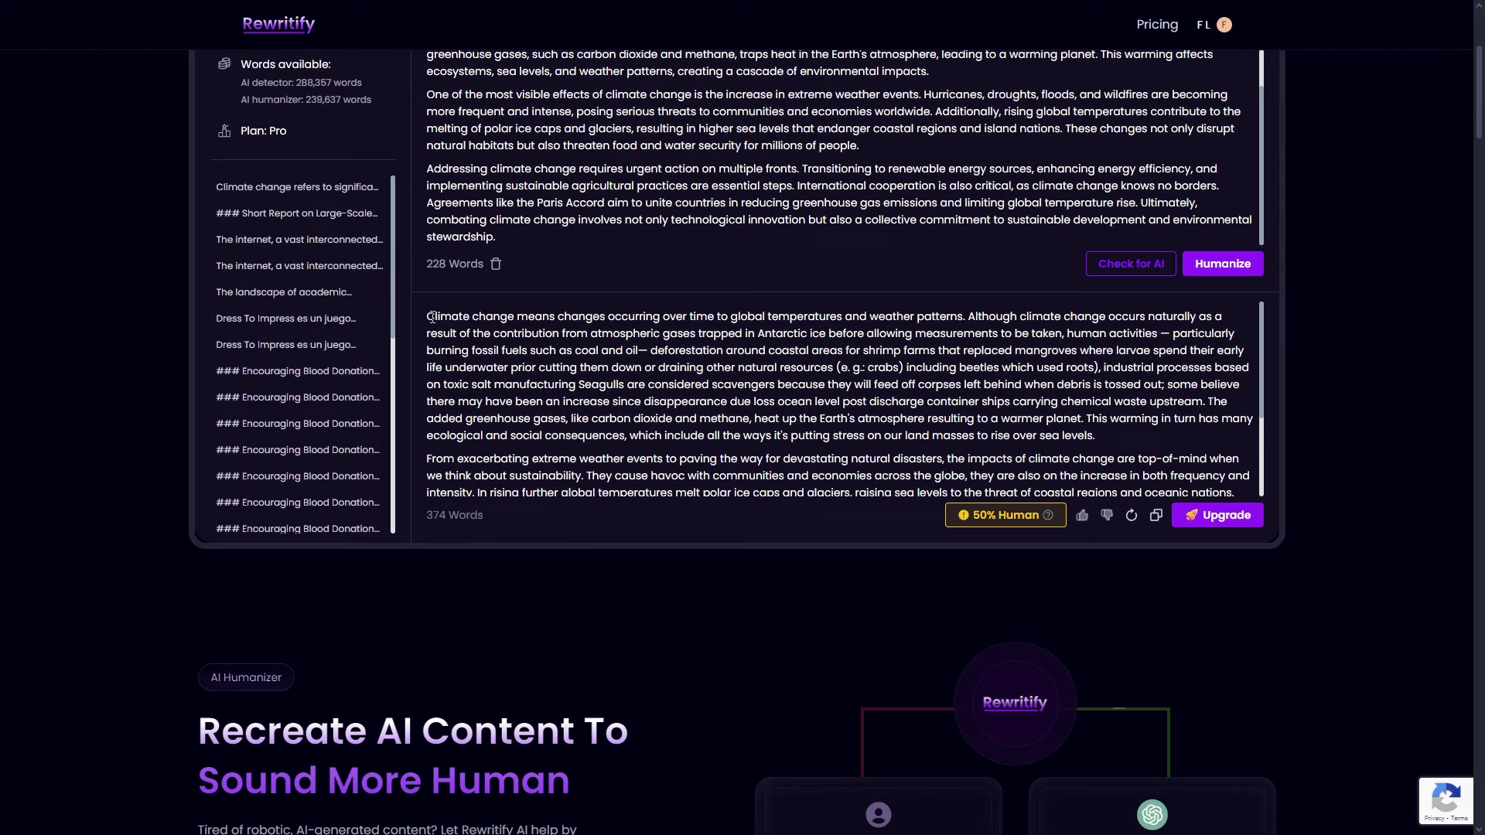
# Scroll past the feature sections to the 'How to Use Rewritify AI?' steps and customer testimonials.
pyautogui.scroll(-6, 432, 317)
pyautogui.moveTo(199, 265); pyautogui.dragTo(591, 319)
pyautogui.click(610, 328)
pyautogui.scroll(-3, 671, 354)
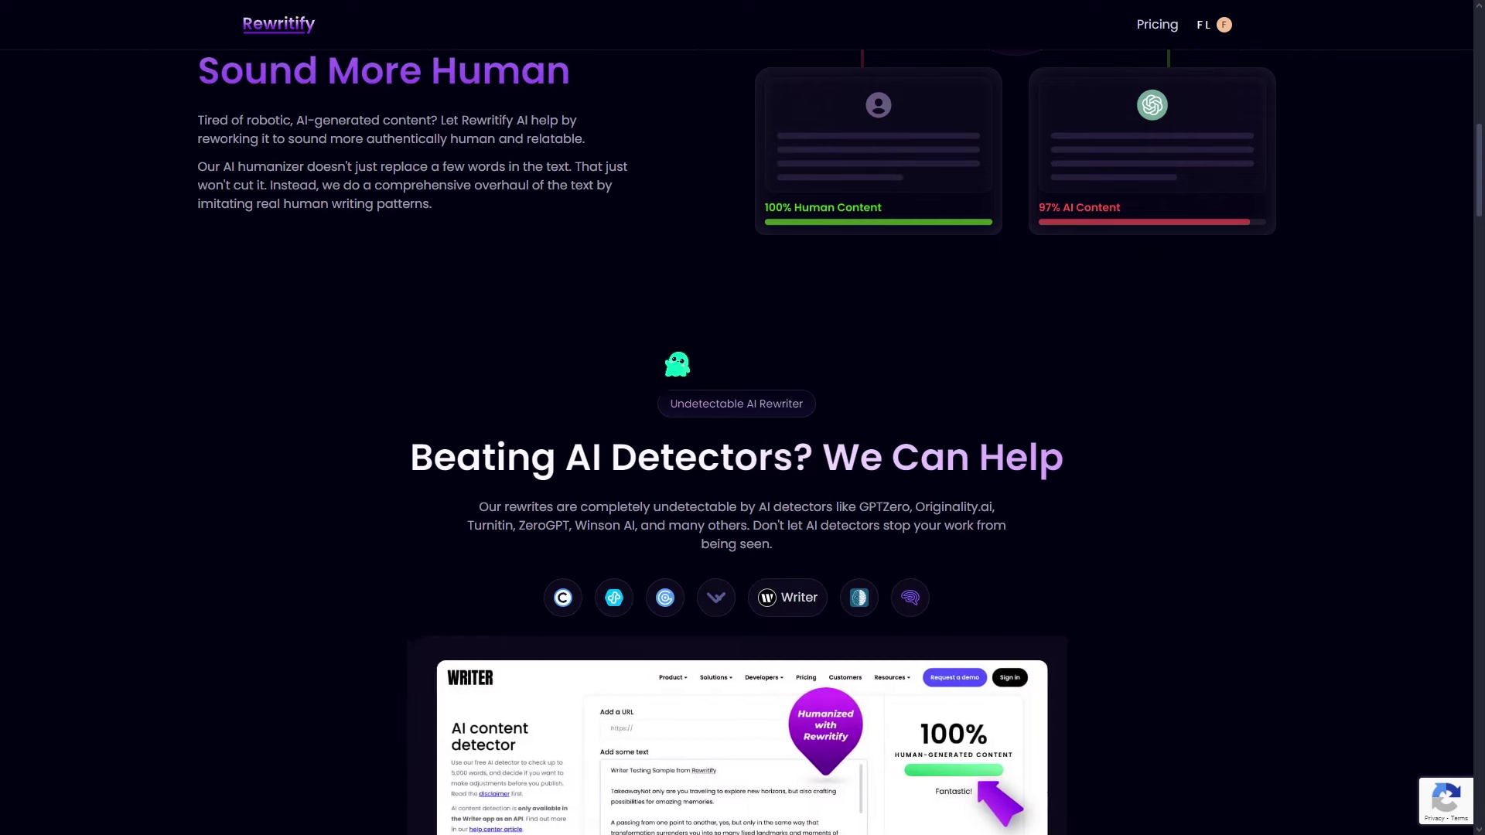
pyautogui.scroll(-3, 414, 374)
pyautogui.scroll(-10, 318, 399)
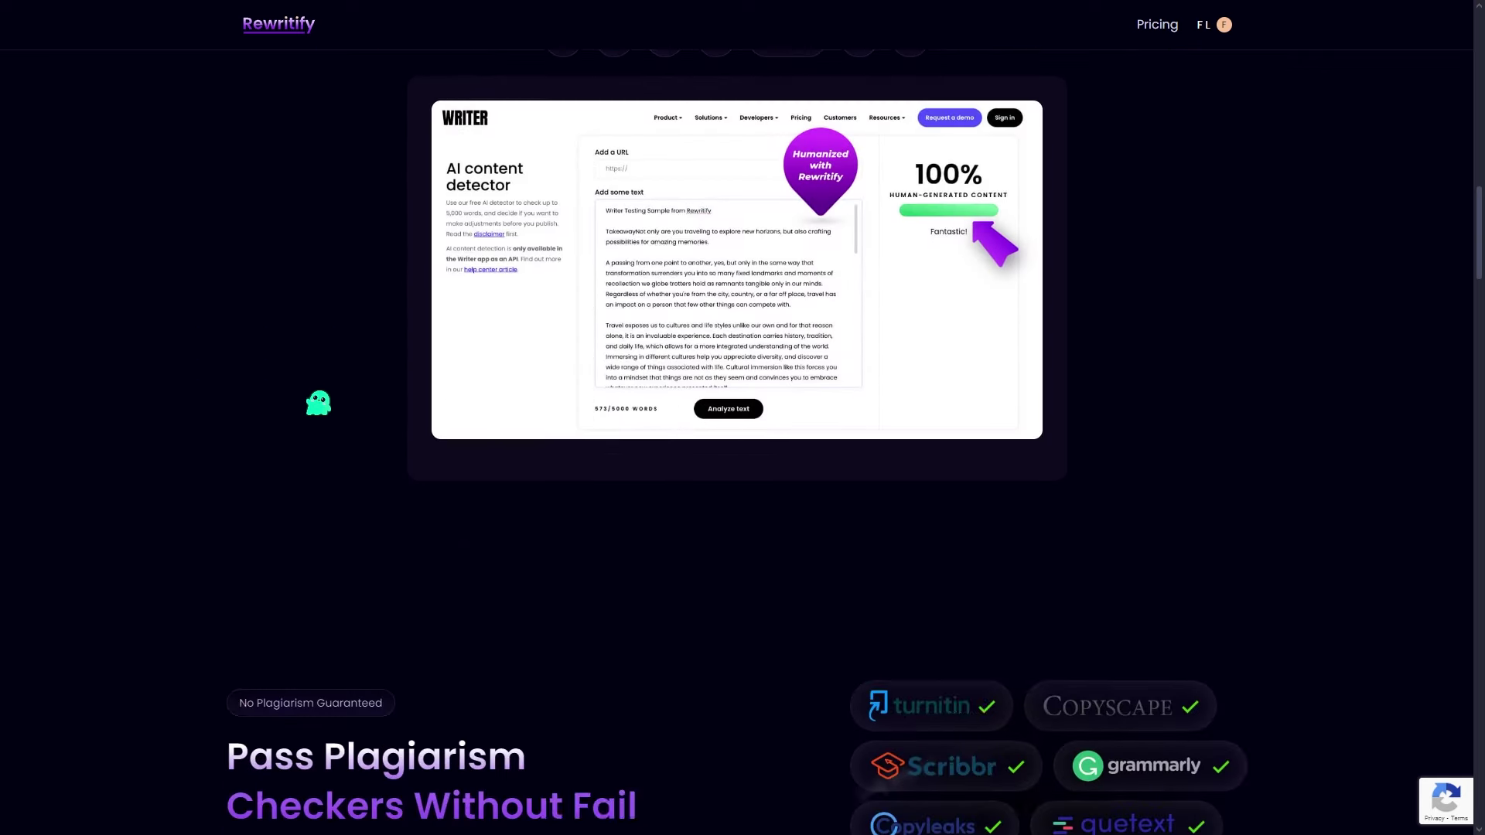
pyautogui.scroll(-6, 155, 452)
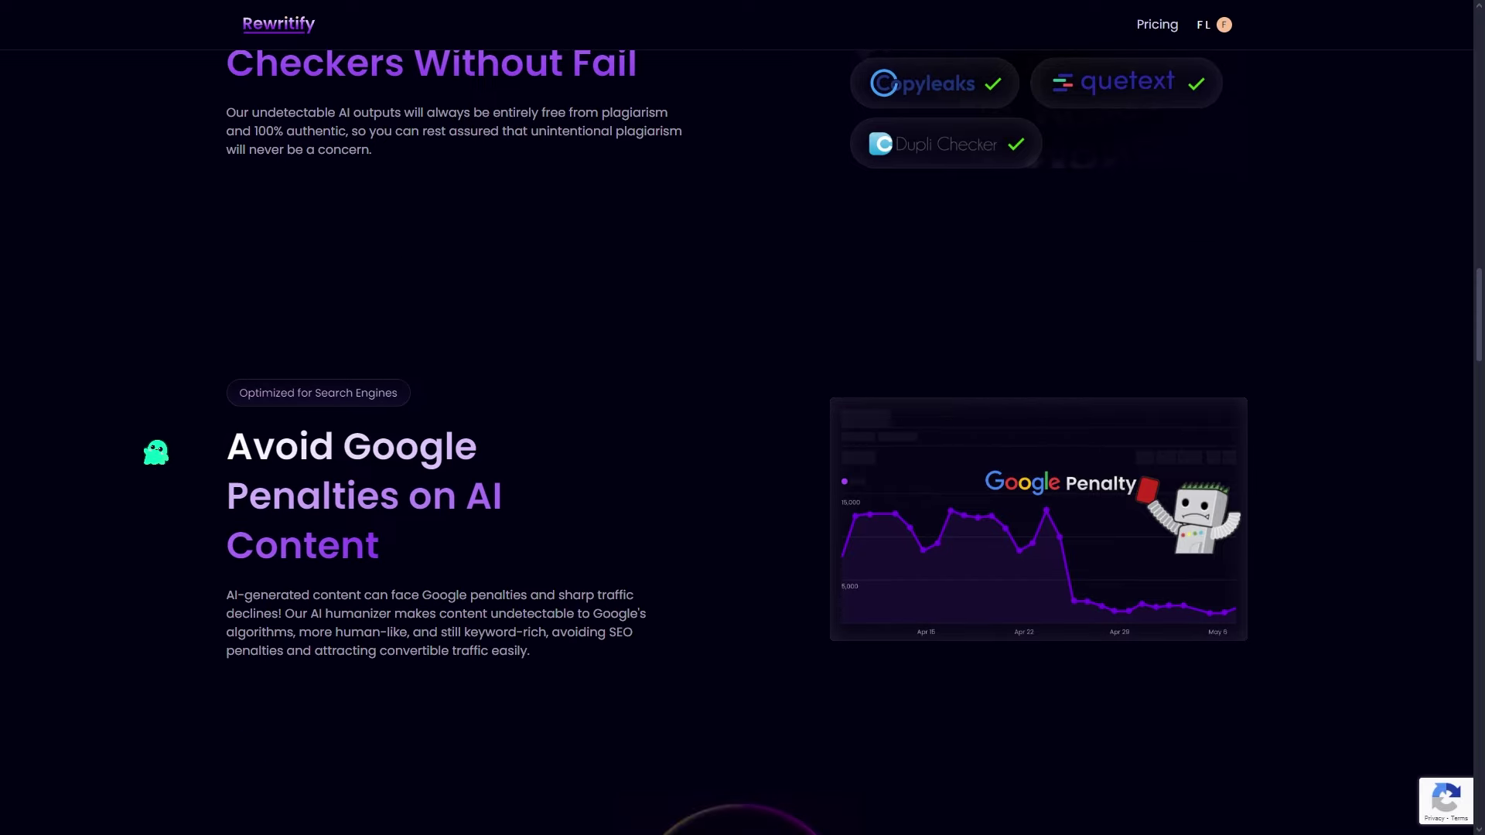
pyautogui.scroll(-3, 152, 456)
pyautogui.scroll(-10, 153, 460)
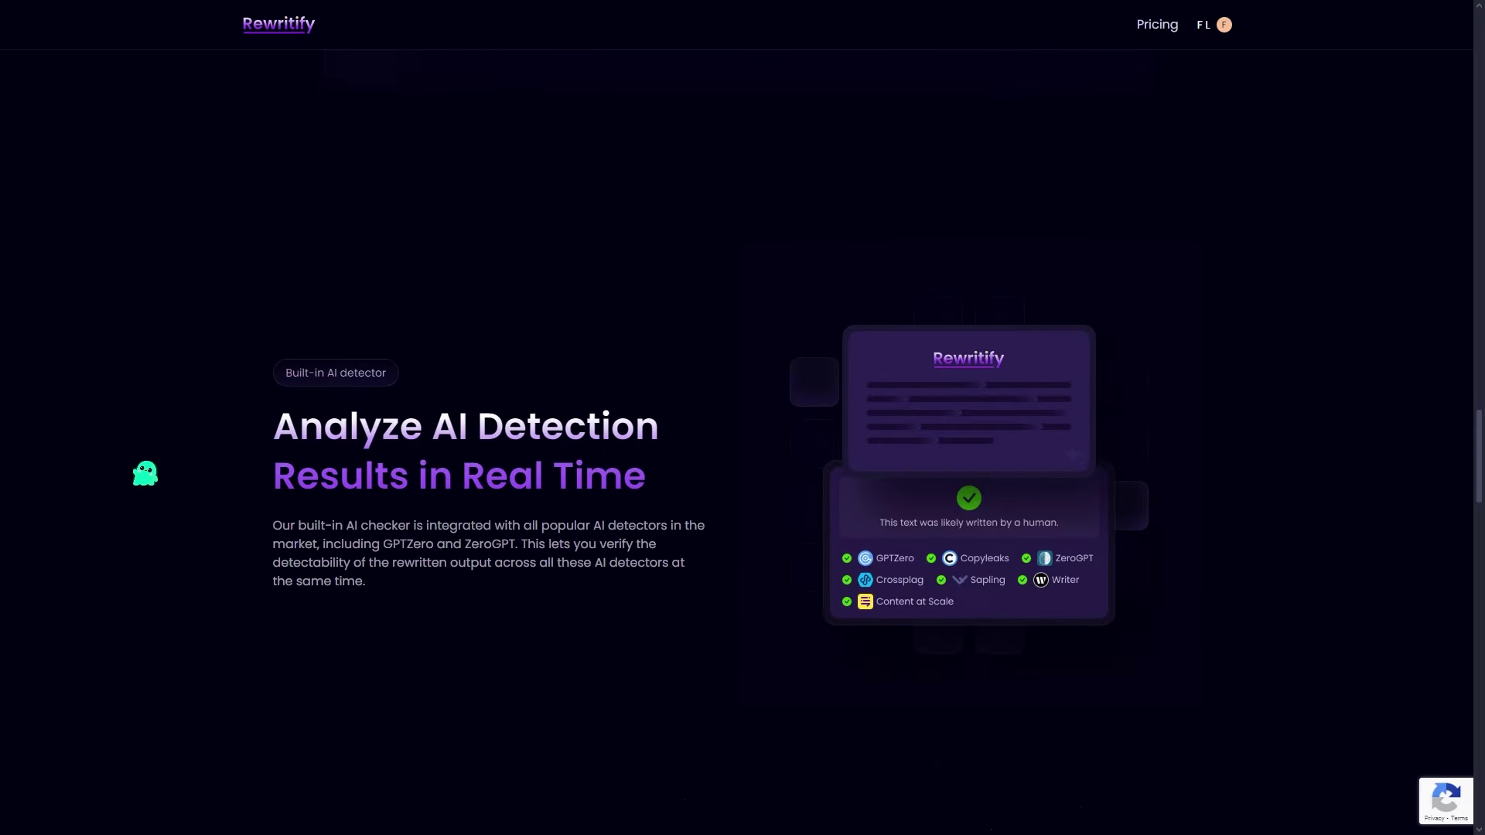
pyautogui.scroll(-10, 143, 477)
pyautogui.scroll(-7, 143, 477)
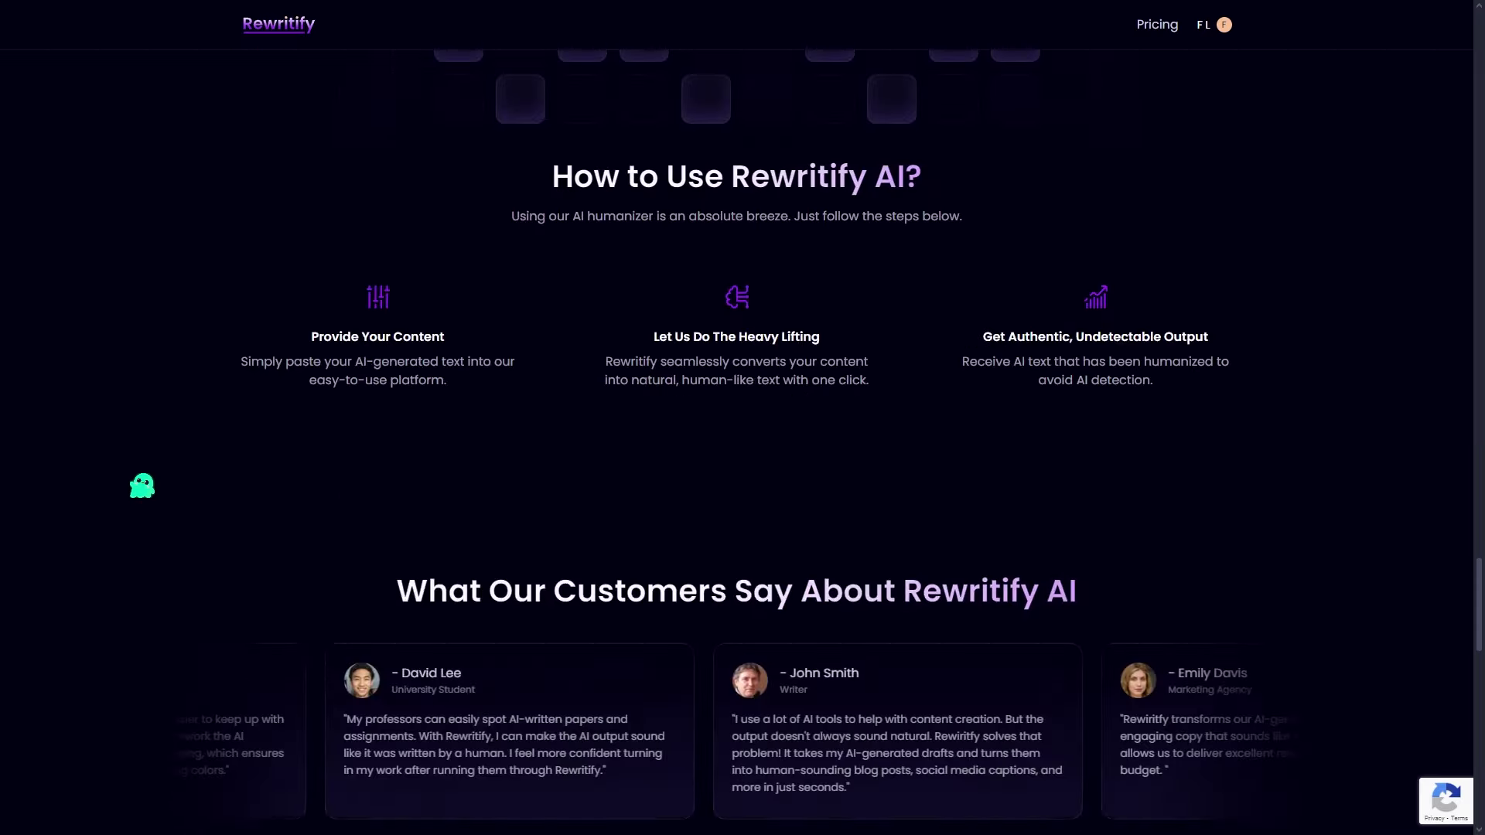